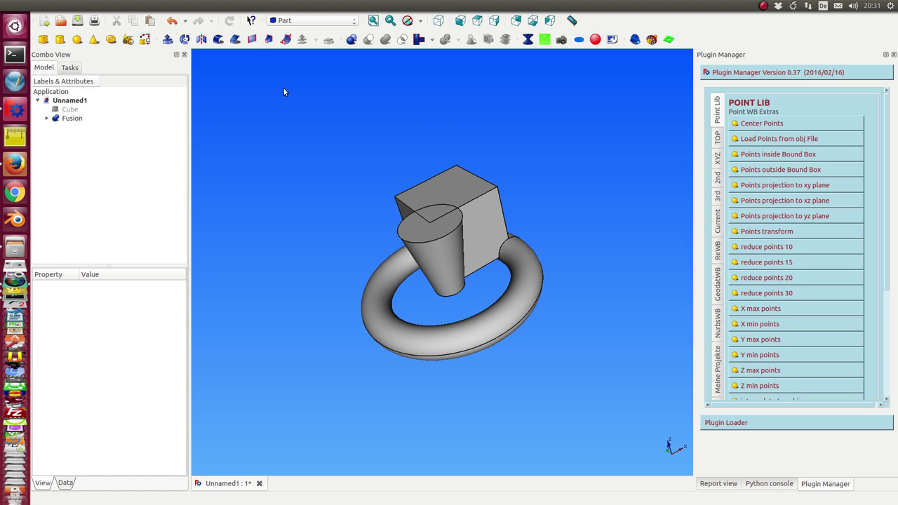
- Switch to the Points workbench
left_click(326, 21)
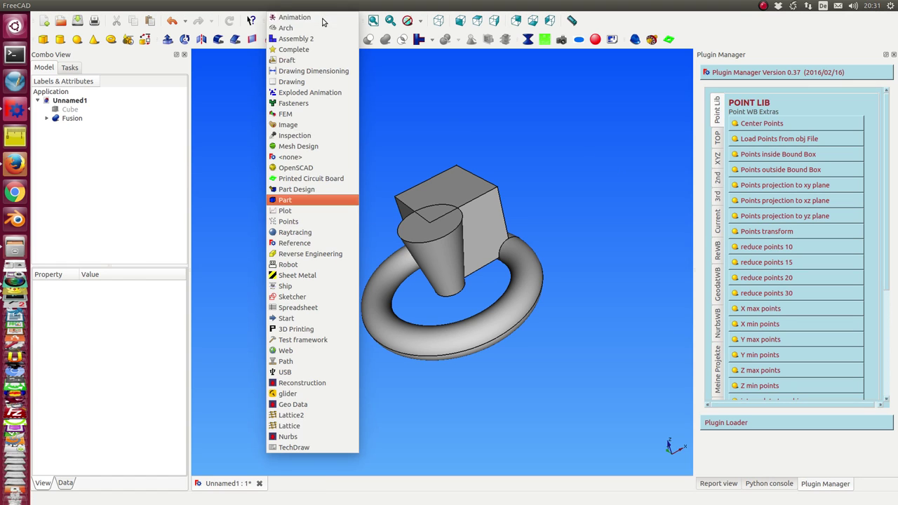
left_click(310, 221)
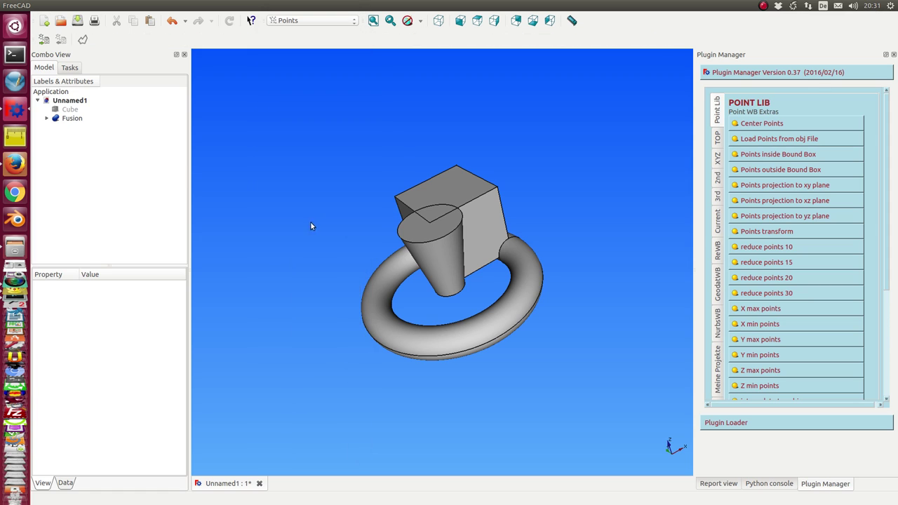
middle_click_drag(337, 271, 468, 289)
- Convert the Fusion solid to a point cloud with a maximum distance of 0.50
left_click(80, 119)
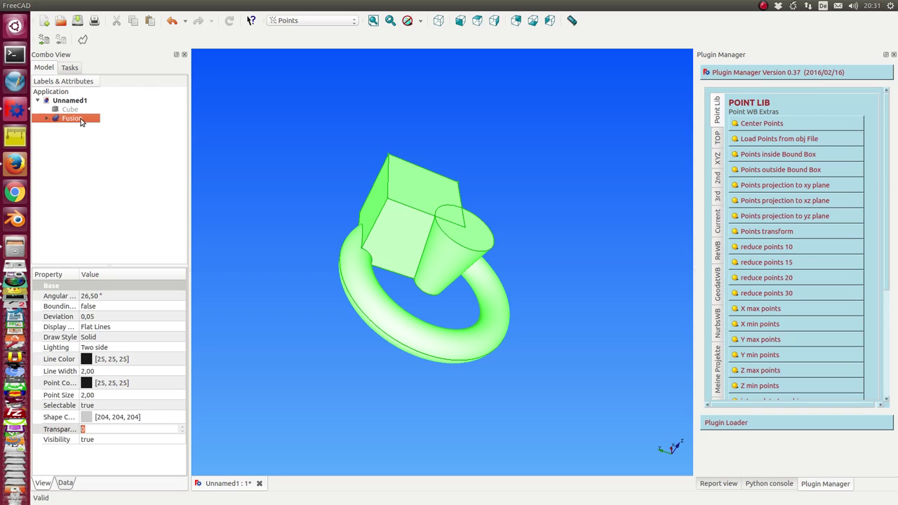
middle_click_drag(332, 208, 294, 82)
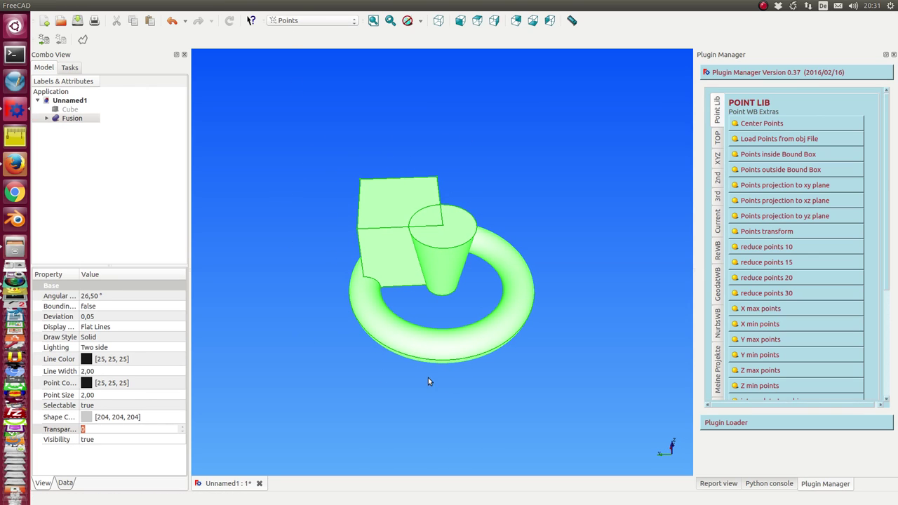
middle_click_drag(559, 327, 526, 297)
left_click(147, 5)
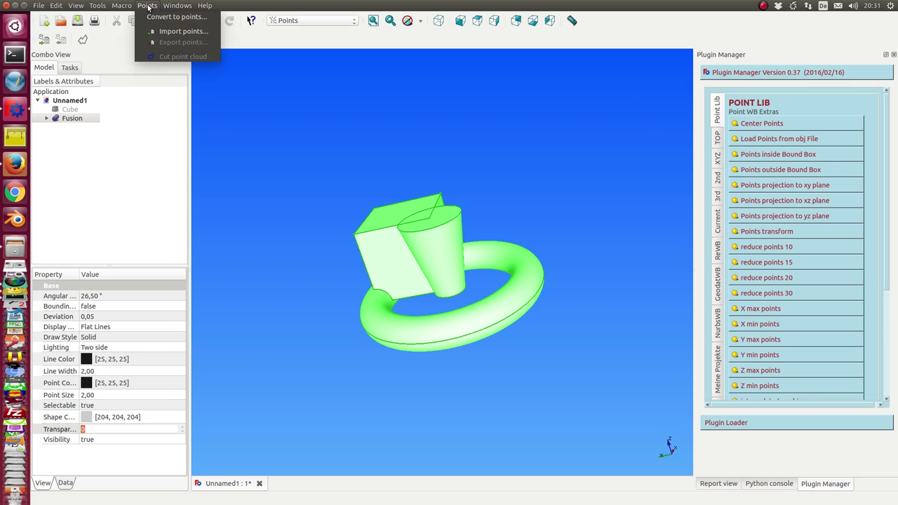
left_click(168, 18)
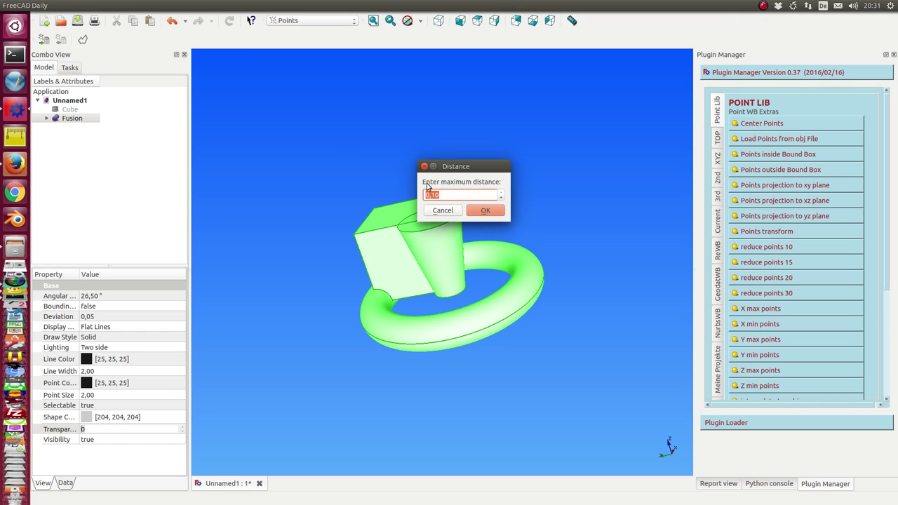
left_click(445, 196)
key("BackSpace")
key("BackSpace")
type("5")
left_click(480, 211)
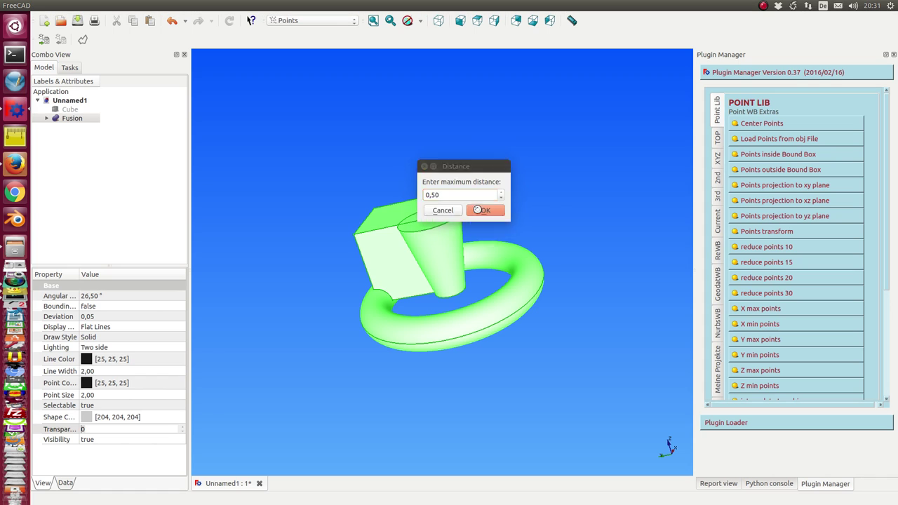
- Hide the Fusion solid so only its point cloud is displayed
left_click(77, 118)
key("space")
left_click_drag(273, 281, 351, 320)
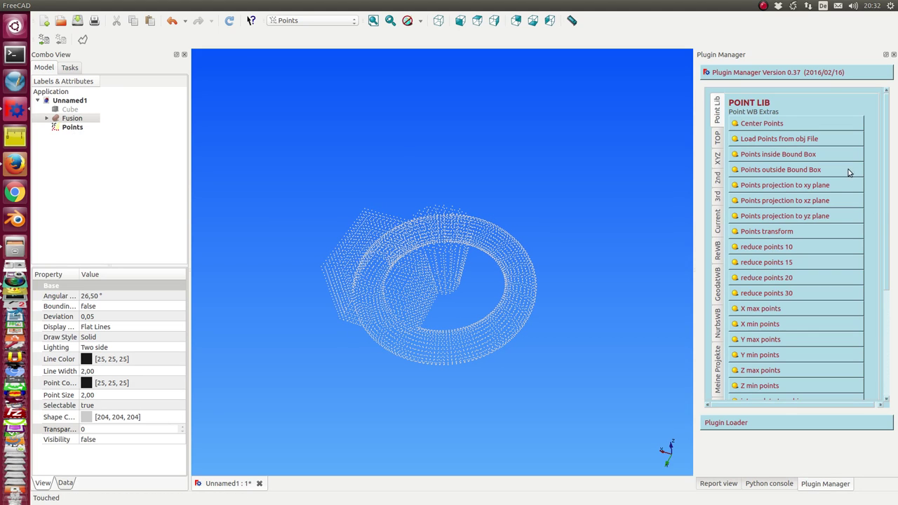
left_click_drag(520, 406, 442, 220)
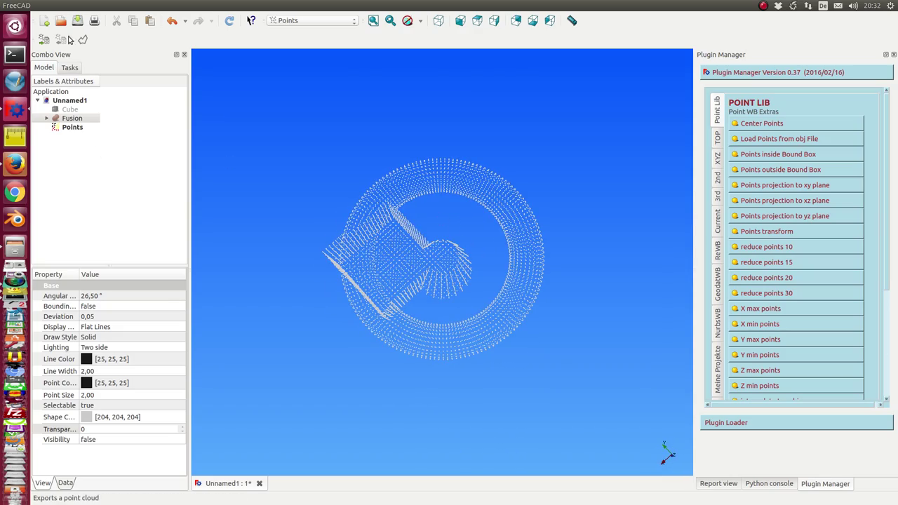
- Cut a section of the ring out of the Points cloud with a four-cornered polygon on the side opposite the cube
left_click(68, 128)
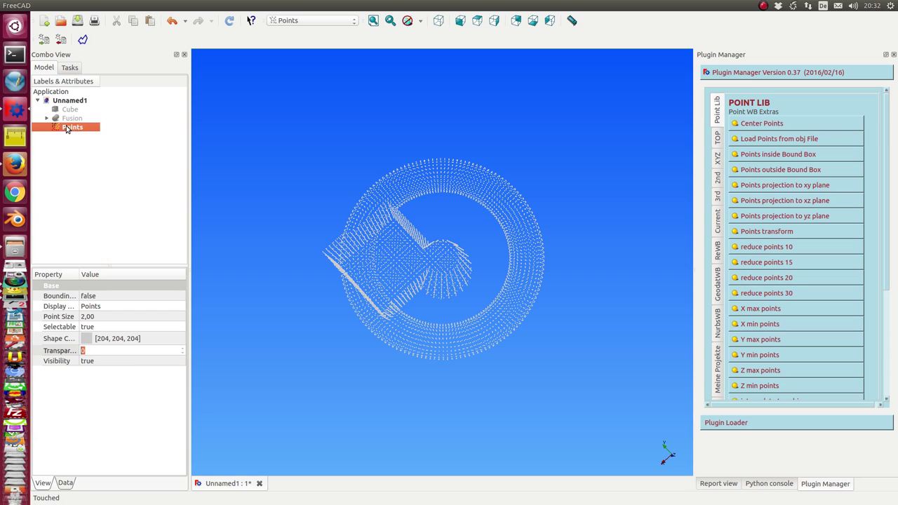
left_click(82, 39)
left_click(497, 122)
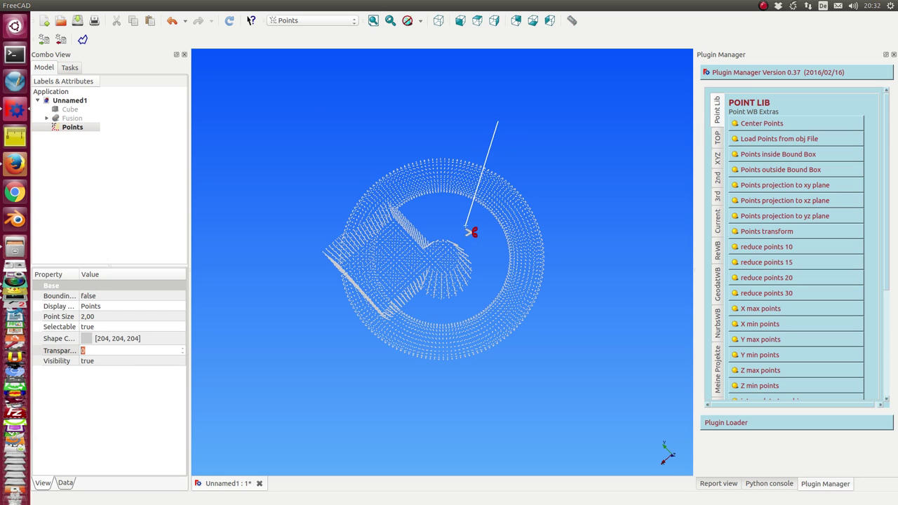
left_click(465, 226)
left_click(583, 314)
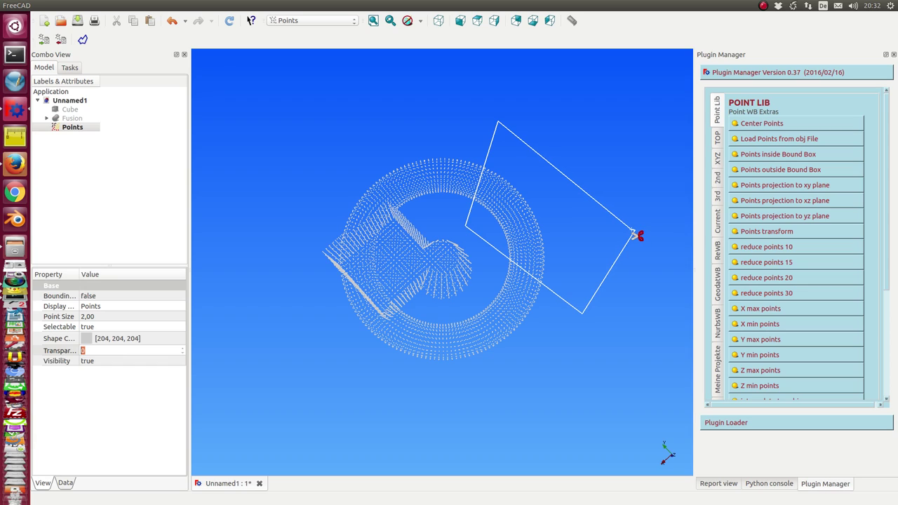
right_click(632, 232)
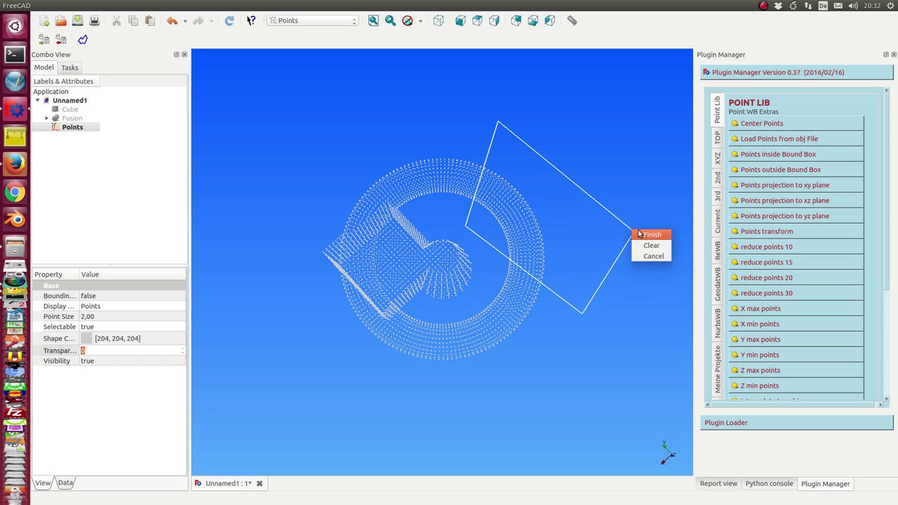
left_click(650, 236)
- Show the hidden Cube together with the trimmed point cloud
middle_click_drag(613, 278, 233, 156)
left_click(78, 110)
key("space")
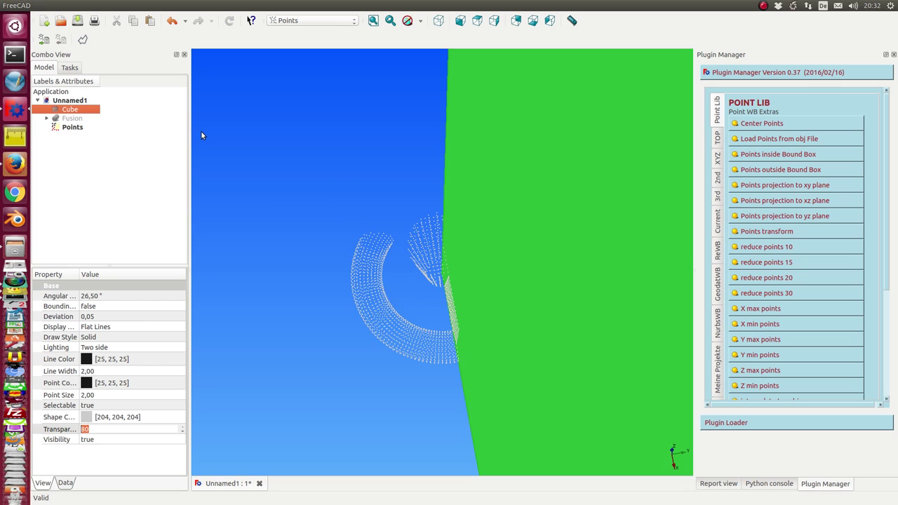
middle_click_drag(294, 308, 459, 245)
middle_click_drag(412, 382, 357, 176)
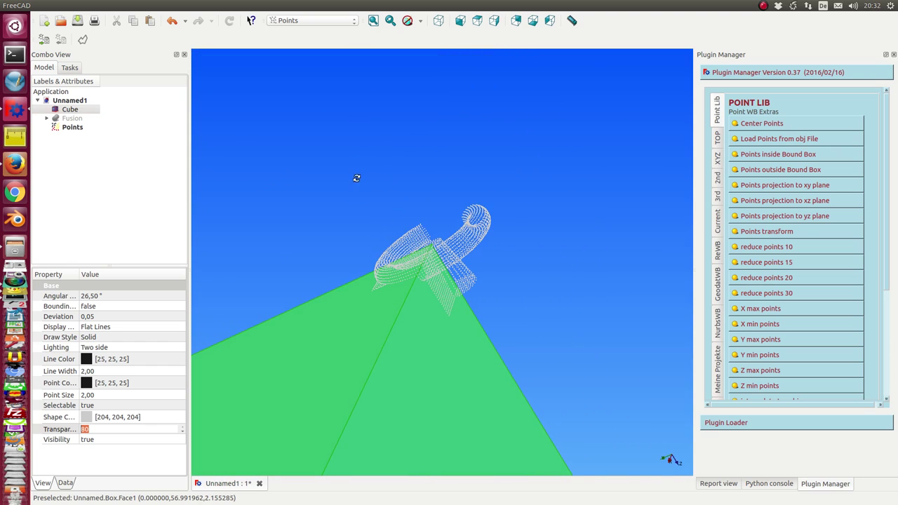
- Extract the points of the Points cloud that lie outside the bounding box of the Cube
left_click(80, 112)
left_click(72, 127, "ctrl")
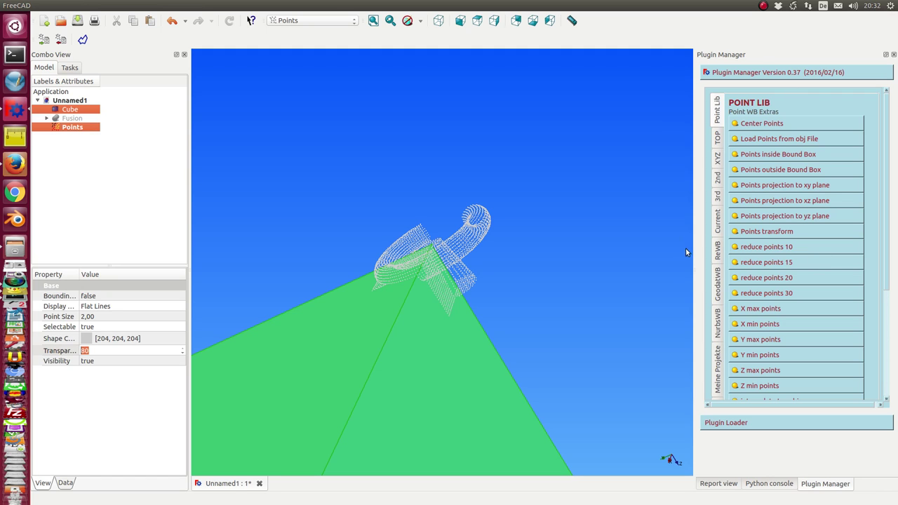
middle_click_drag(593, 207, 551, 256)
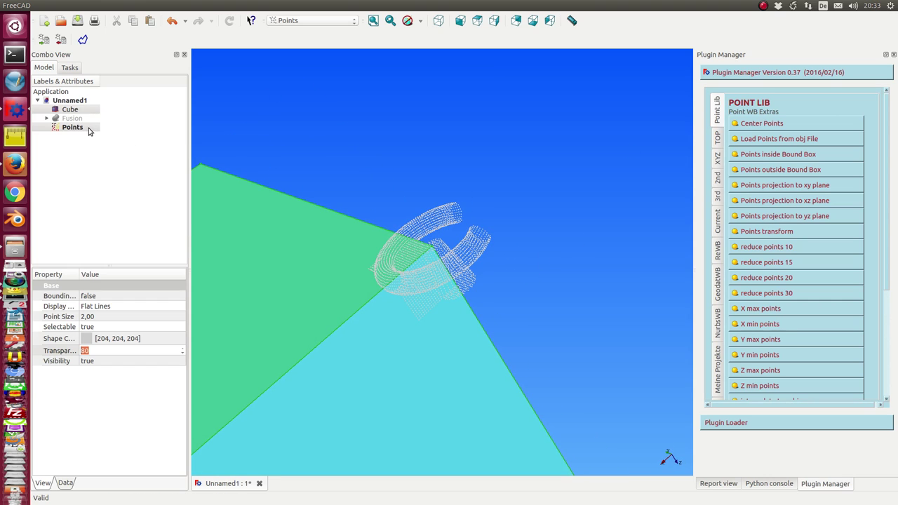
left_click(773, 174)
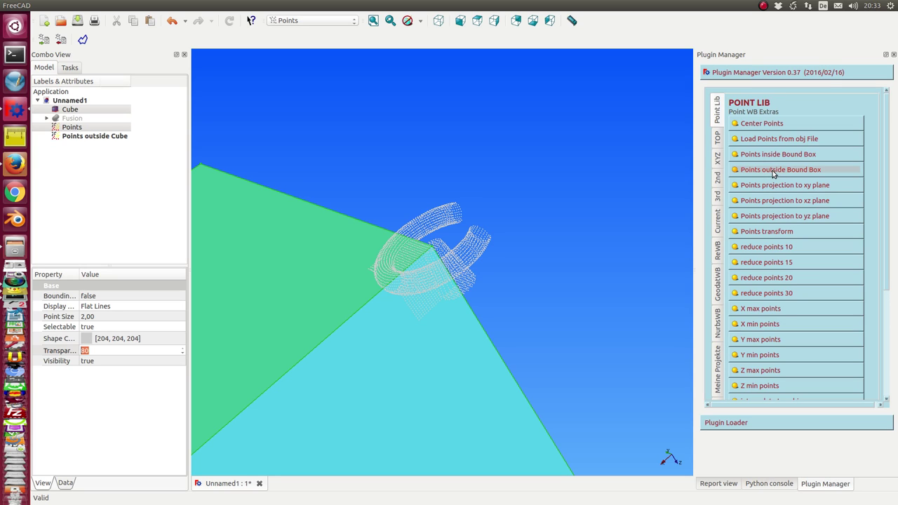
- Hide the original Points cloud and the Cube, leaving only the extracted outside points displayed
left_click(72, 128)
key("space")
middle_click_drag(350, 210, 405, 336)
left_click(70, 109)
key("space")
middle_click_drag(490, 182, 386, 187)
middle_click_drag(291, 198, 249, 103)
- Extract the points of the Points cloud that lie inside the bounding box of the Cube
left_click(62, 111)
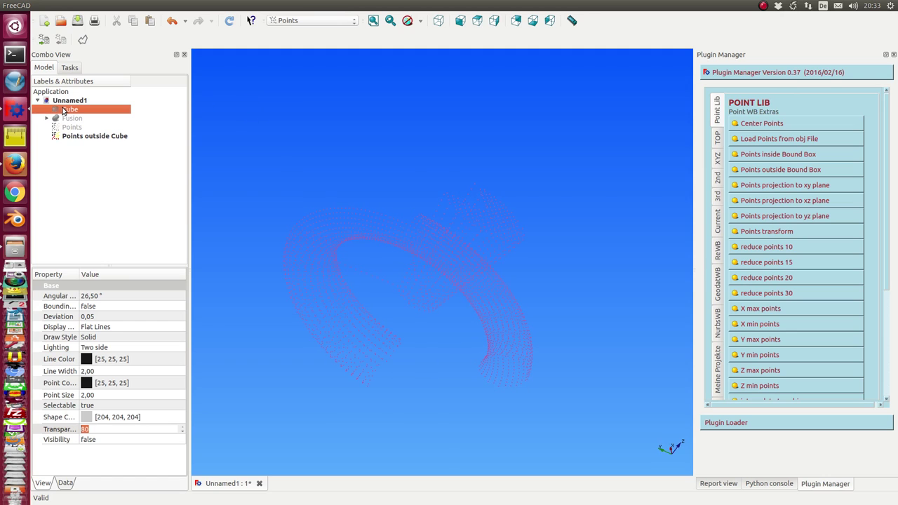
left_click(73, 129, "ctrl")
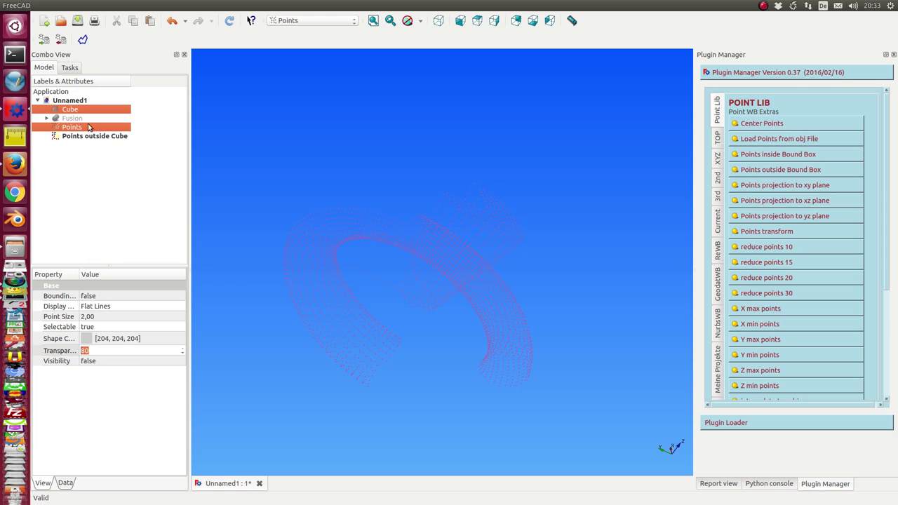
left_click(774, 155)
middle_click_drag(627, 244, 473, 136)
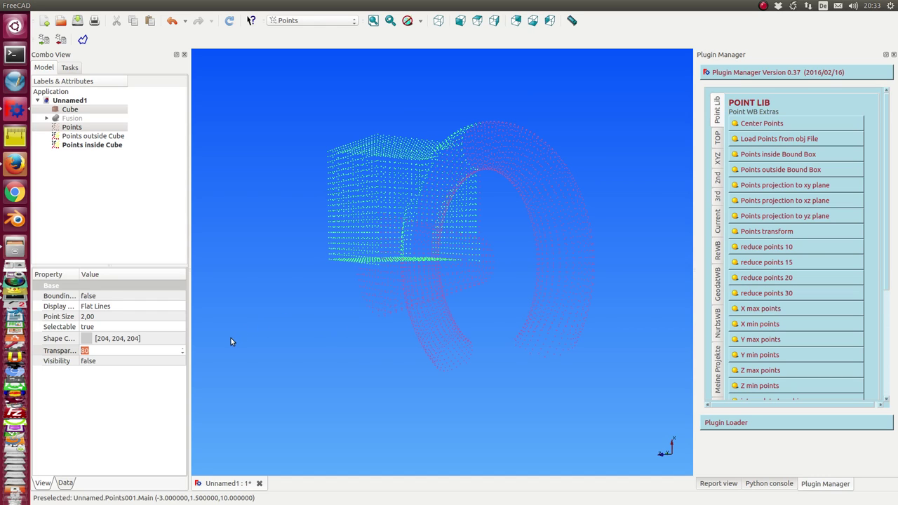
- Delete the outside and inside Cube point clouds and show the original Points cloud again
left_click(64, 137)
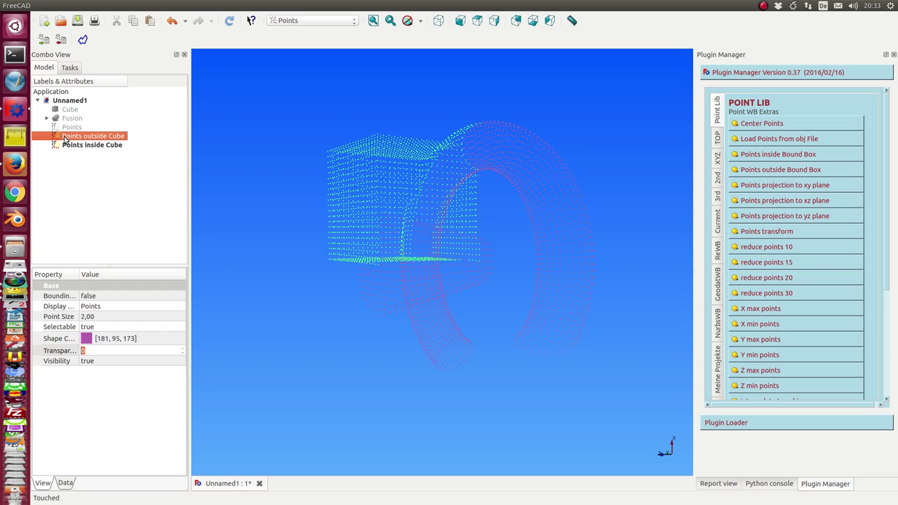
key("Delete")
left_click(65, 136)
key("Delete")
left_click(70, 127)
key("space")
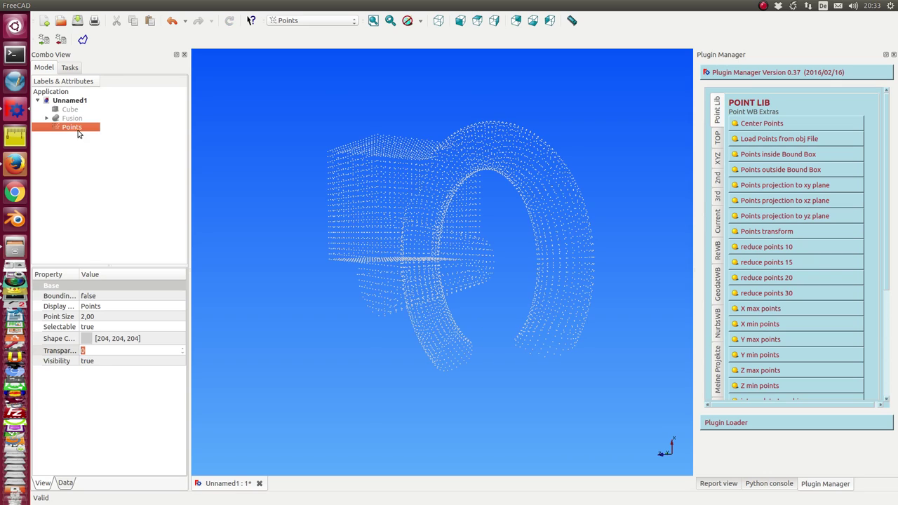
- Project the Points cloud onto the xy, xz and yz planes
middle_click_drag(403, 349, 417, 204)
key("2")
left_click(73, 126)
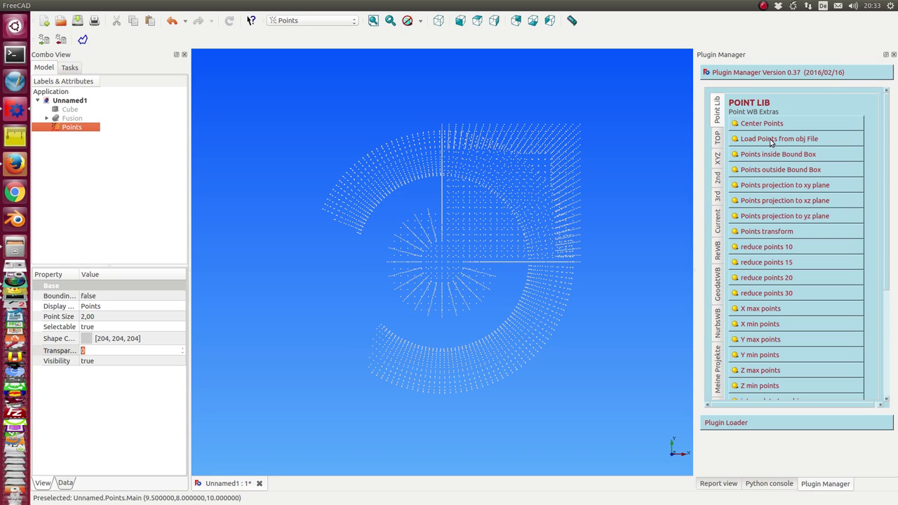
left_click(783, 185)
middle_click_drag(509, 425, 449, 295)
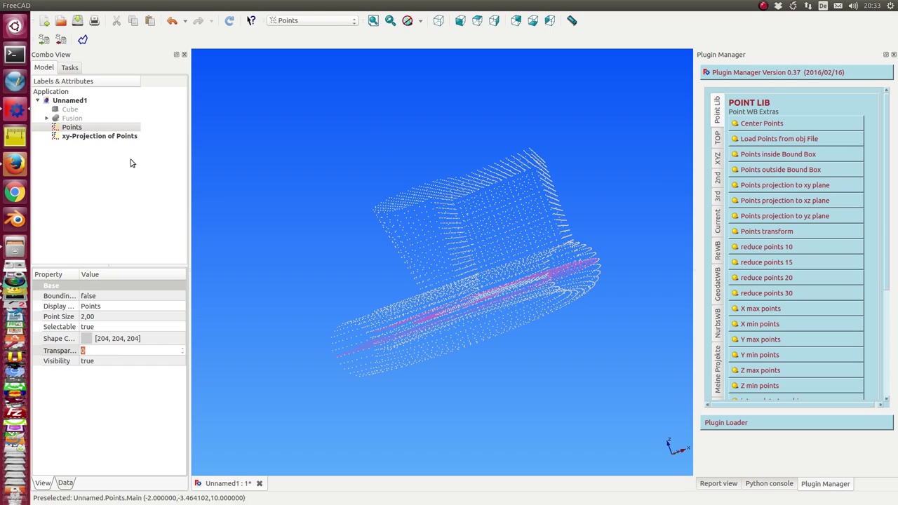
left_click(789, 203)
left_click(789, 217)
- Hide the original Points cloud to inspect its three plane projections
left_click(61, 129)
key("space")
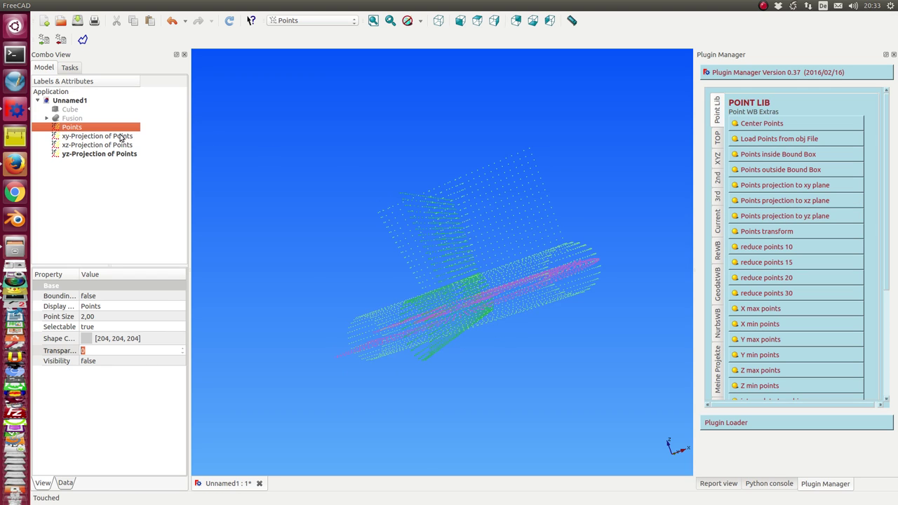
middle_click_drag(295, 175, 199, 148)
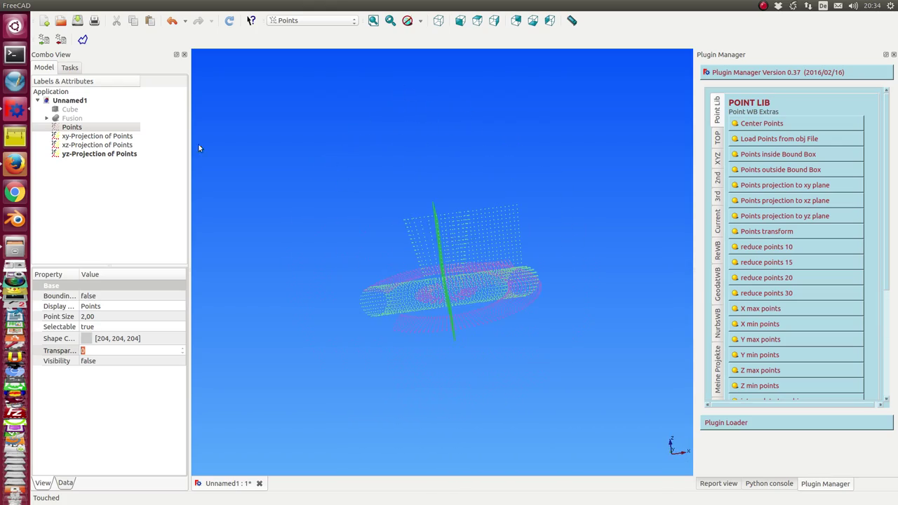
- Delete the xy, xz and yz projections of the Points cloud
left_click(115, 137)
key("Delete")
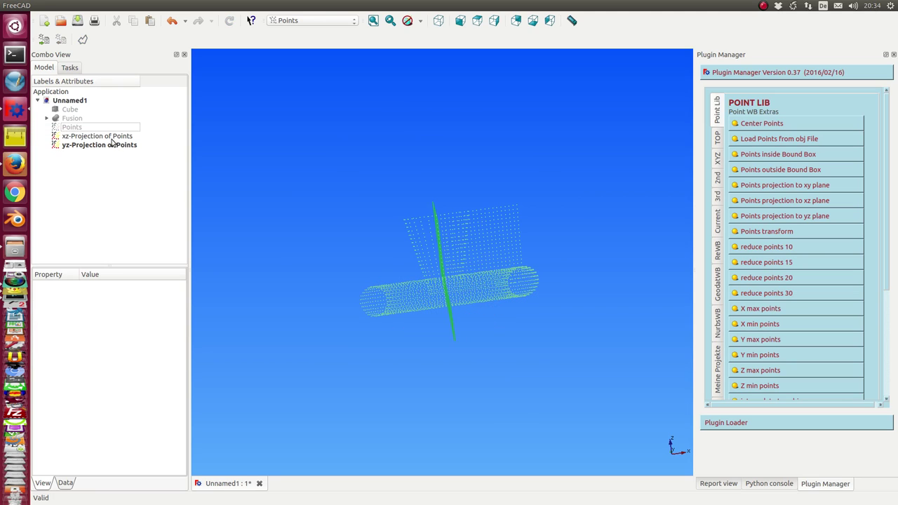
left_click(110, 138)
key("Delete")
left_click(111, 138)
key("Delete")
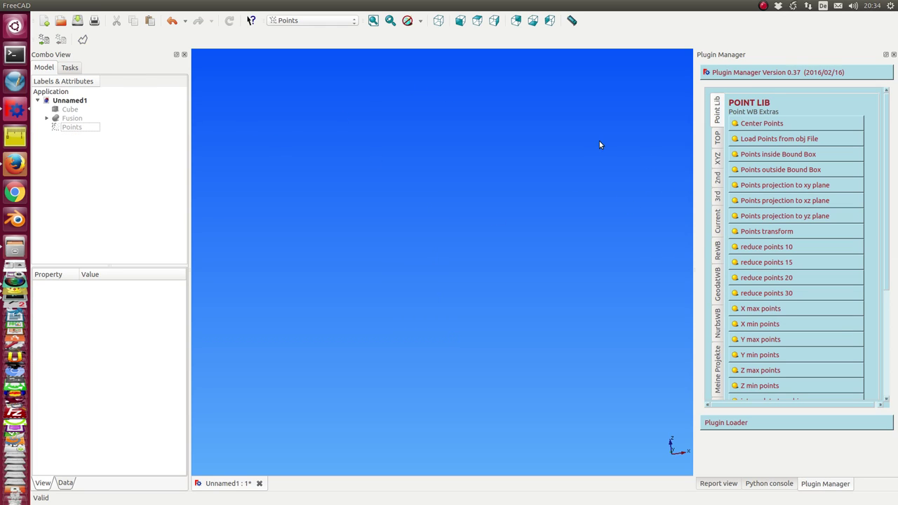
- Load a point cloud from an obj file and fit it in the view
left_click(775, 139)
left_click(797, 143)
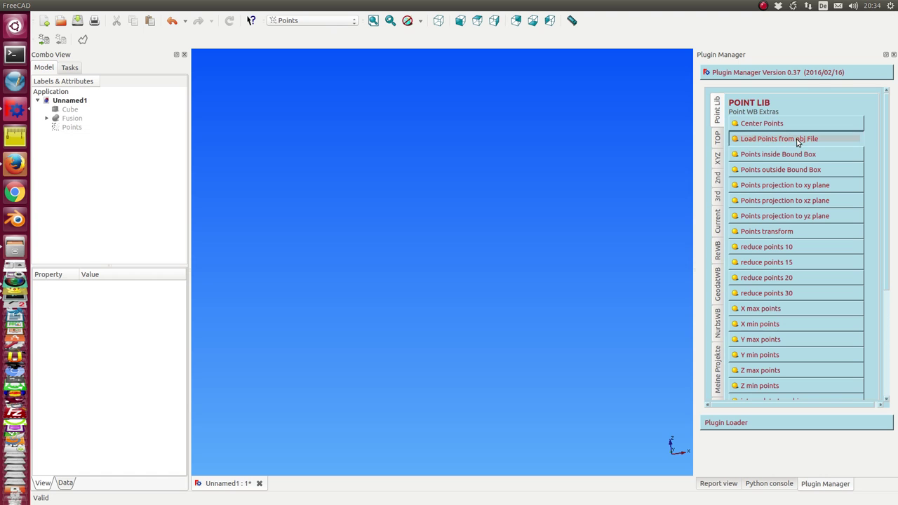
left_click(373, 21)
middle_click_drag(422, 361, 361, 220)
- Rename the loaded point cloud to torso
left_click(80, 136)
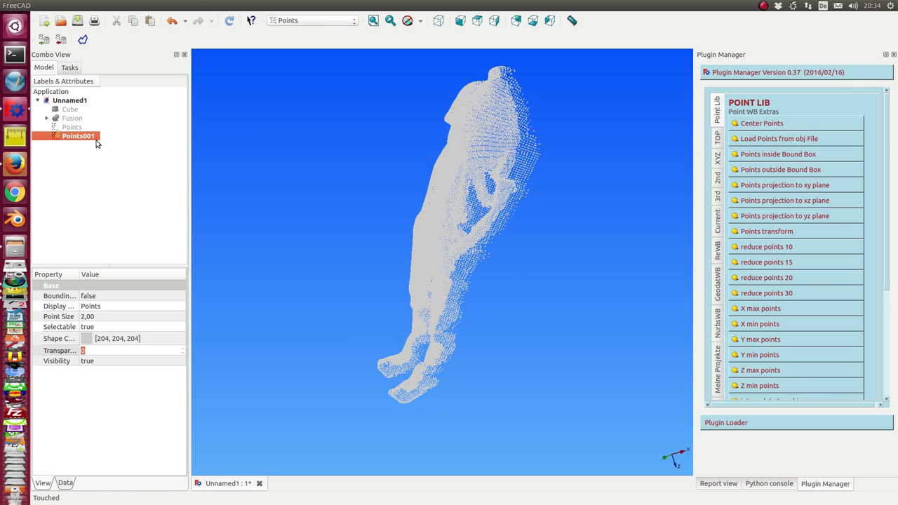
double_click(96, 139)
type("torso")
key("Return")
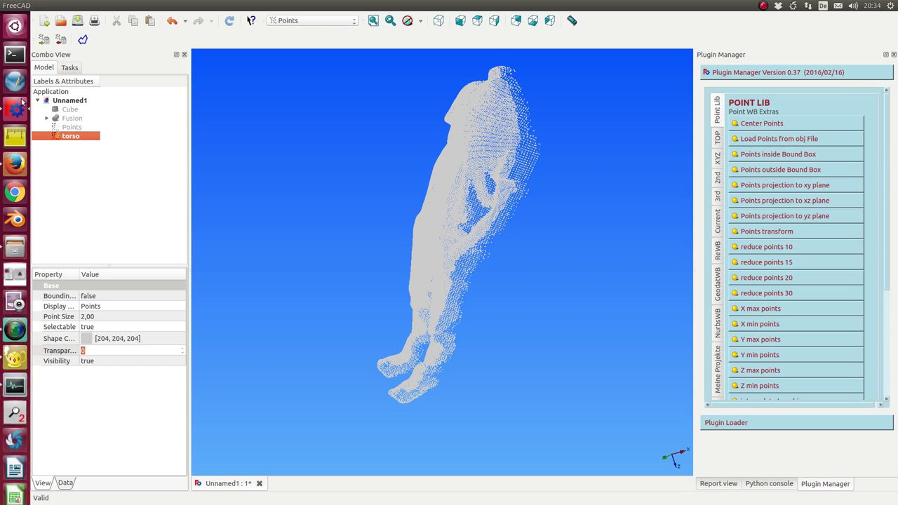
- Show the Fusion solid and compare its size and position with the torso point cloud
left_click(73, 119)
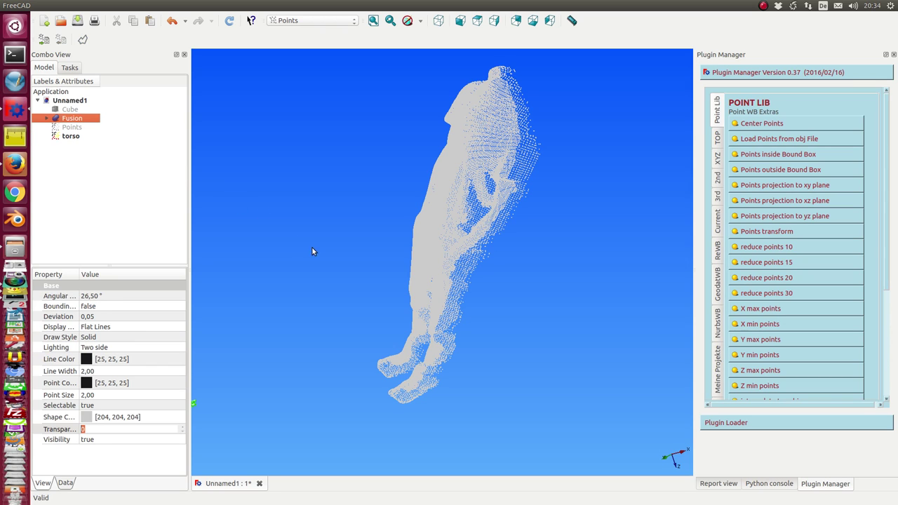
left_click(390, 20)
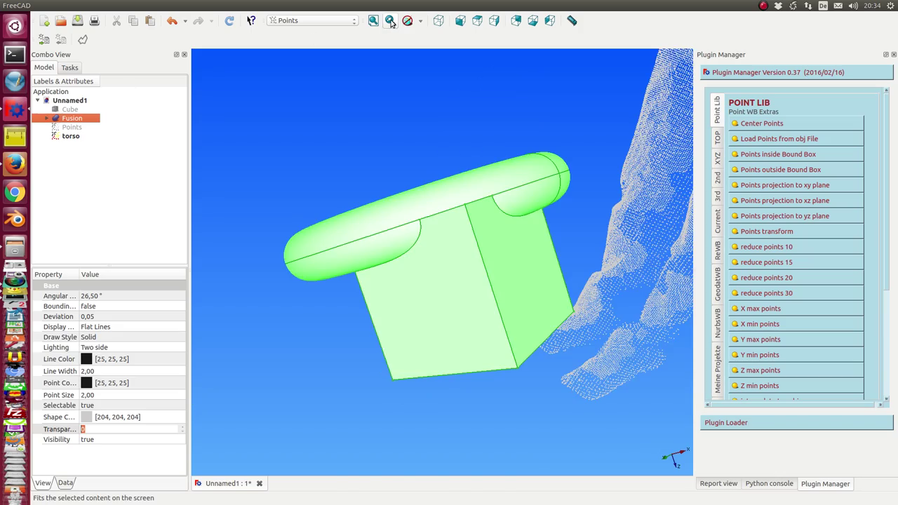
scroll(491, 340, "down", 7)
middle_click_drag(395, 357, 427, 336)
middle_click_drag(299, 304, 280, 260)
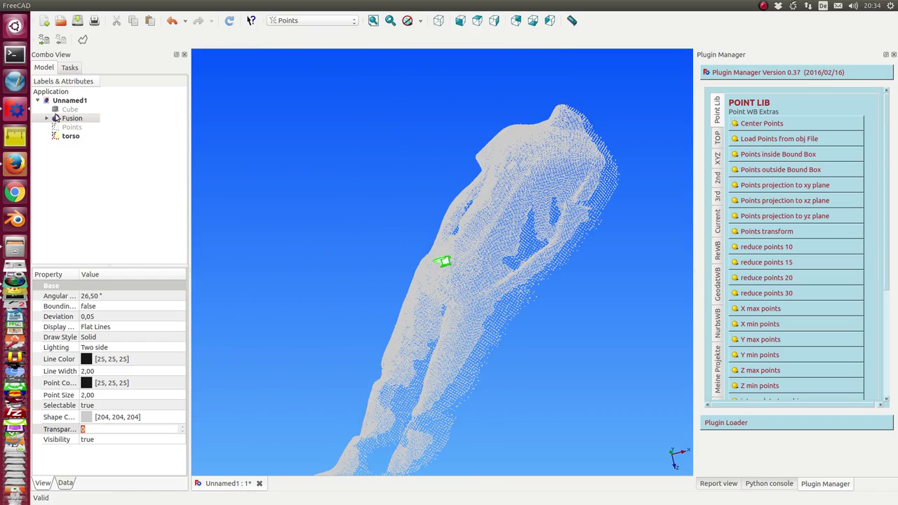
- Create a centered copy of the torso point cloud with Center Points and compare its position with the original
left_click(69, 136)
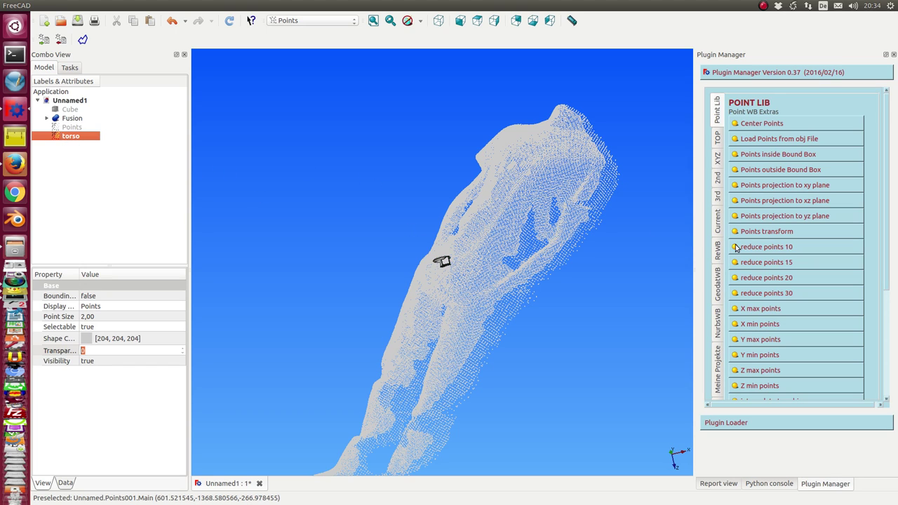
left_click(756, 125)
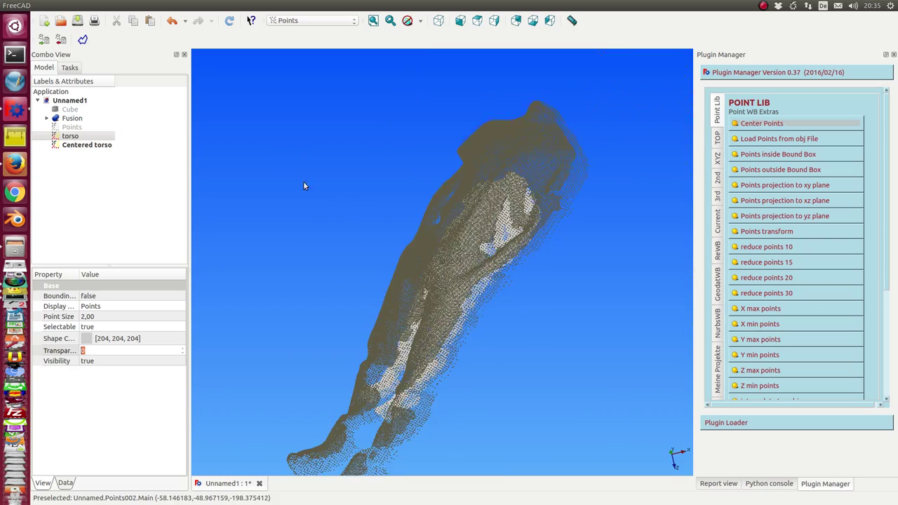
middle_click_drag(312, 194, 472, 248)
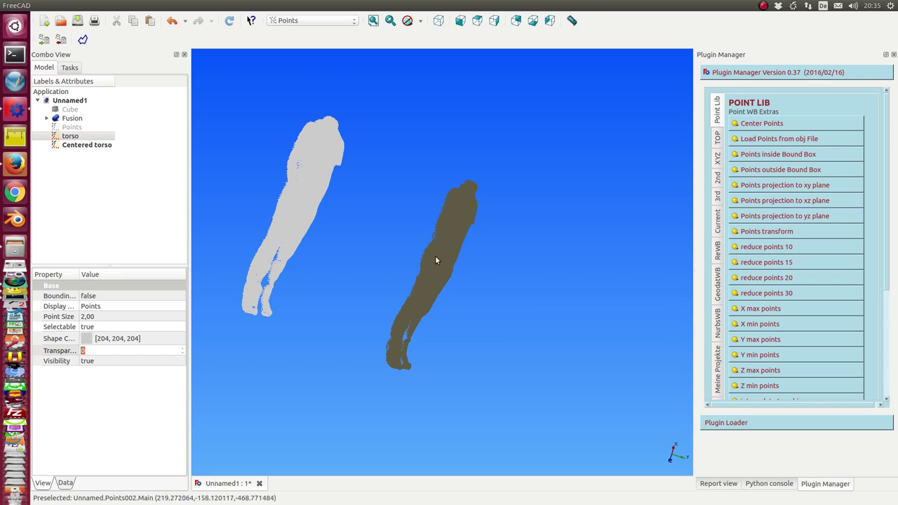
middle_click_drag(494, 292, 454, 268)
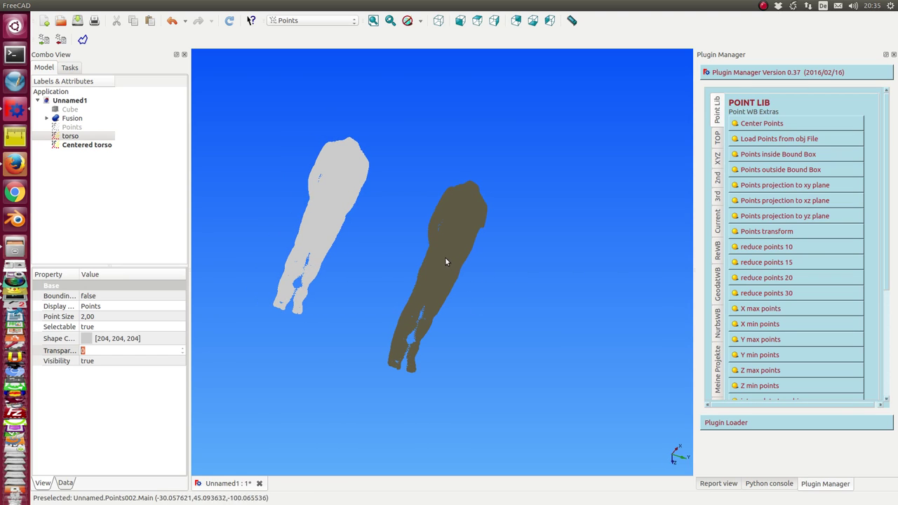
- Delete the Points and original torso clouds, and inspect the remaining Centered torso cloud from the front
left_click(71, 128)
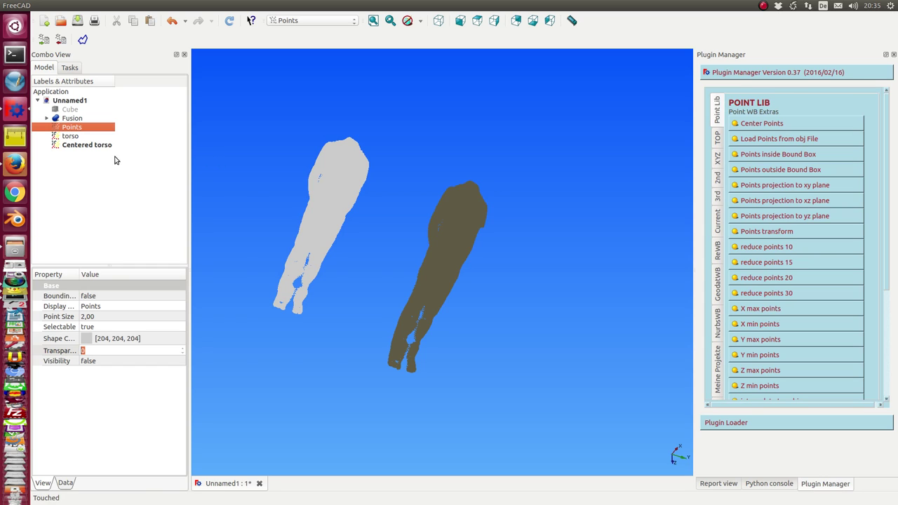
key("Delete")
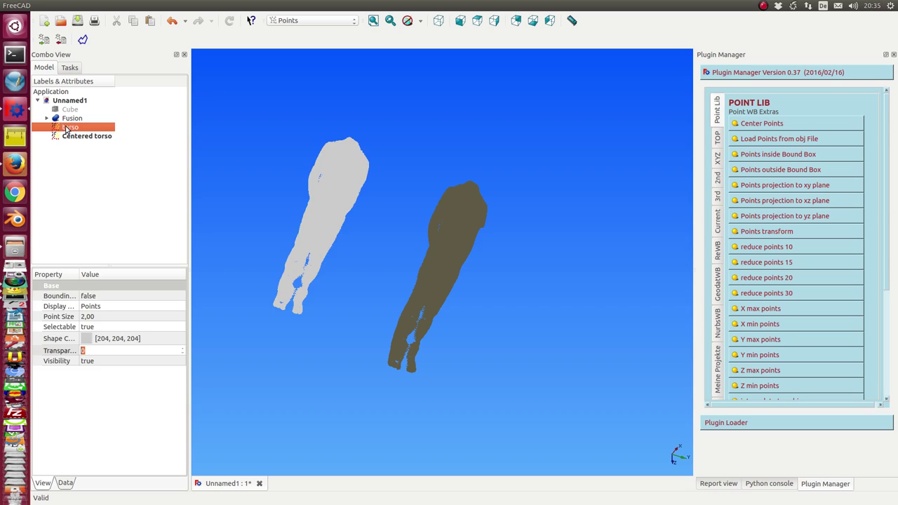
left_click(66, 130)
key("Delete")
middle_click_drag(333, 184, 264, 216)
scroll(356, 261, "up", 6)
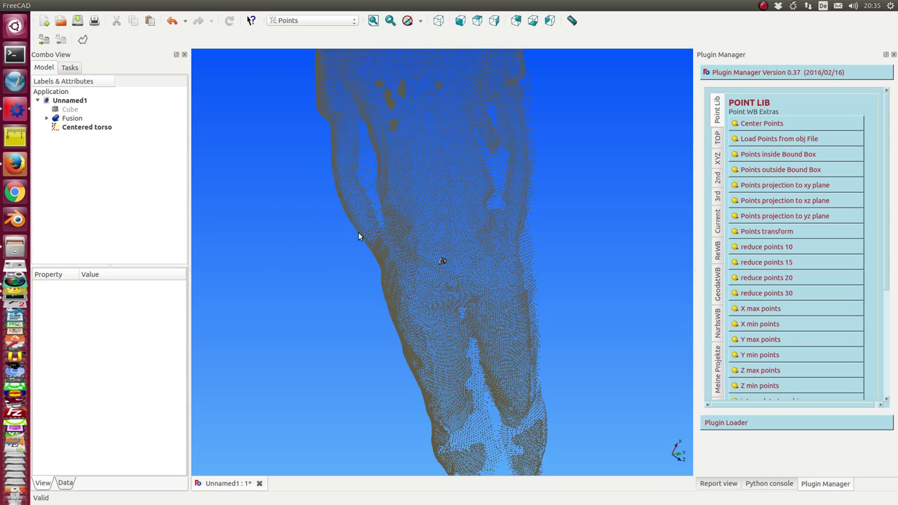
middle_click_drag(347, 302, 324, 257)
key("1")
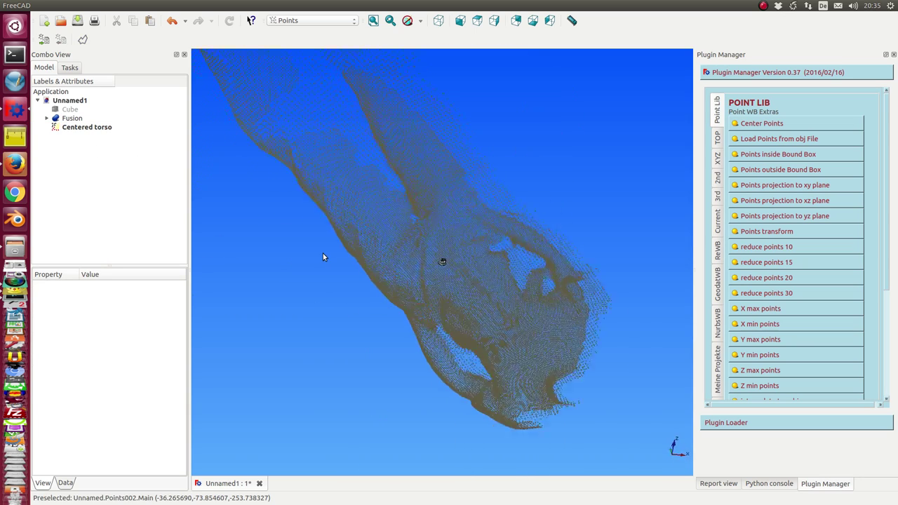
scroll(414, 276, "down", 5)
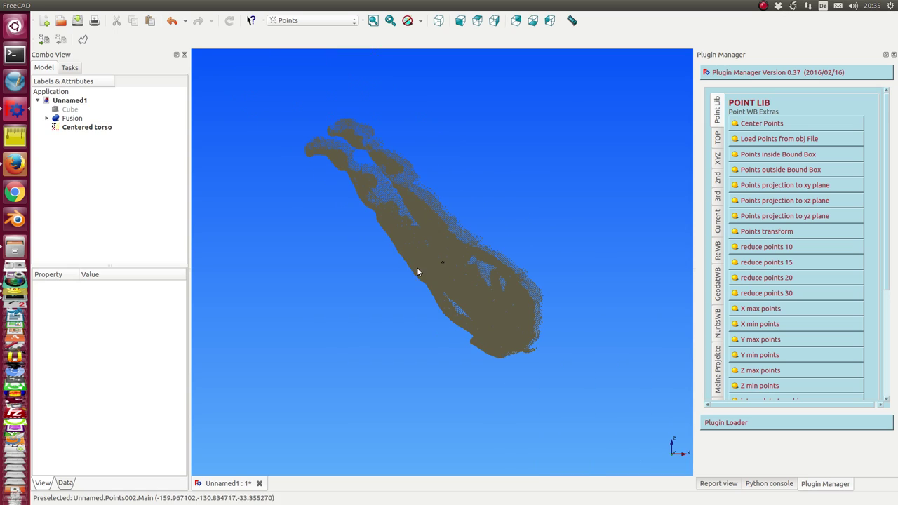
- Open the placement of the Centered torso cloud and apply a rotation of -82° about the X axis
left_click(101, 129)
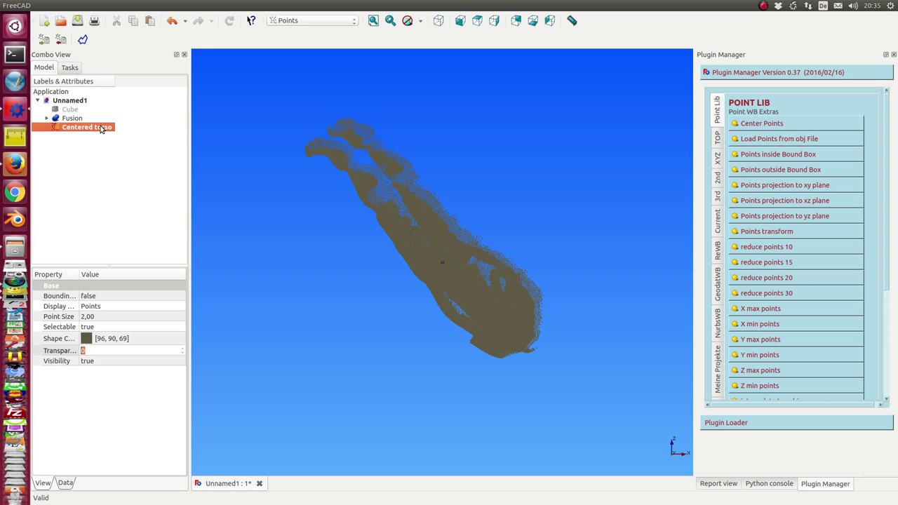
left_click(66, 484)
left_click(117, 300)
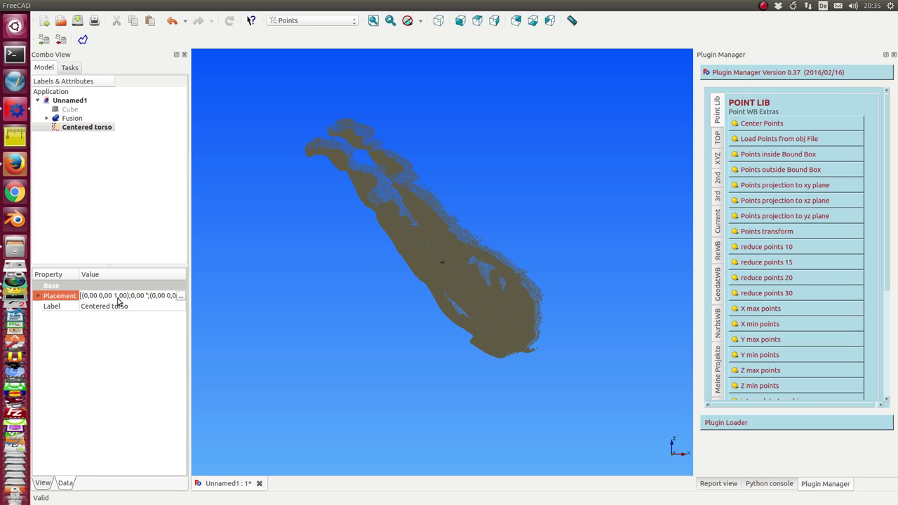
left_click(181, 297)
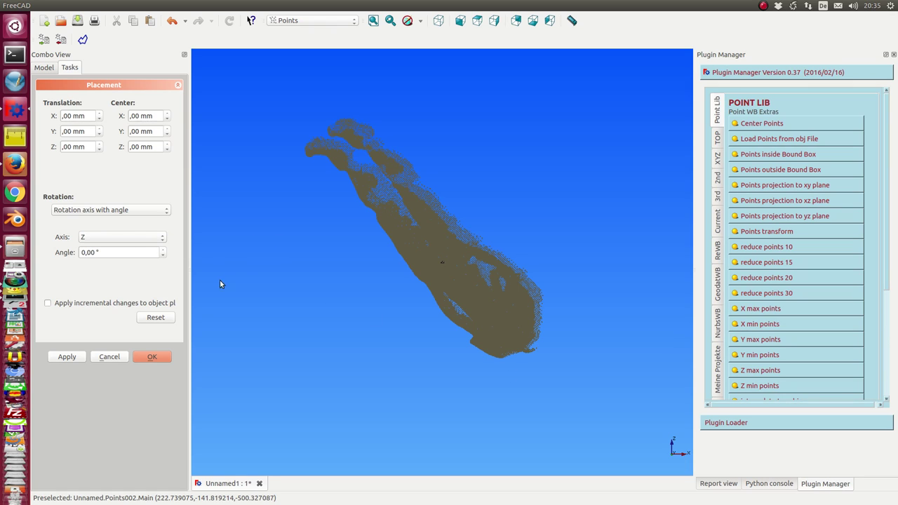
left_click(117, 238)
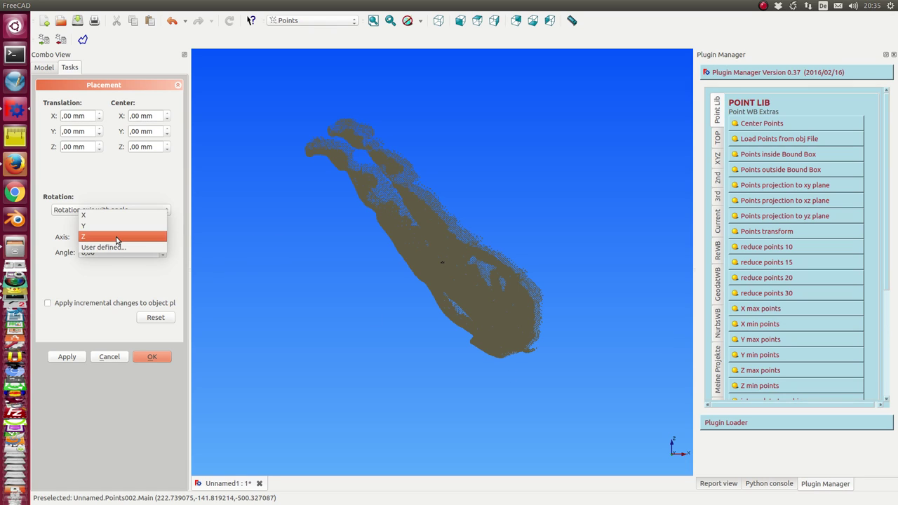
left_click(104, 217)
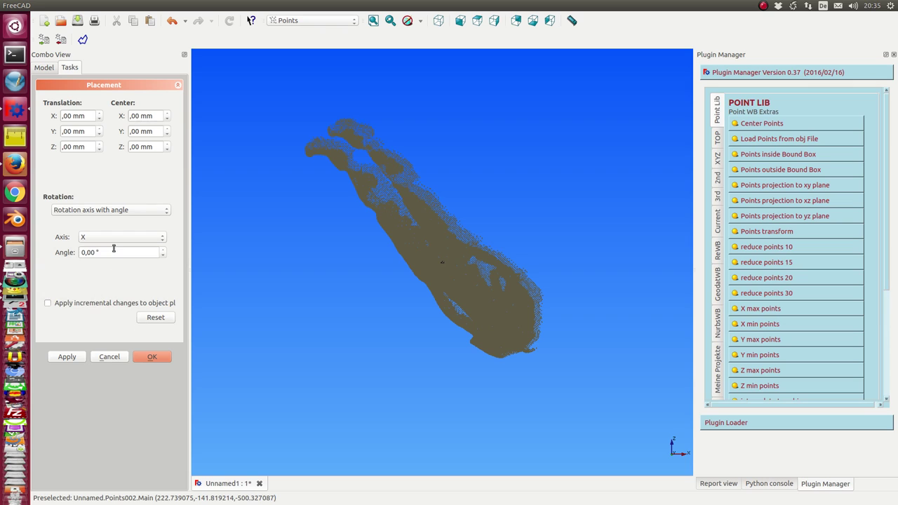
scroll(117, 253, "down", 20)
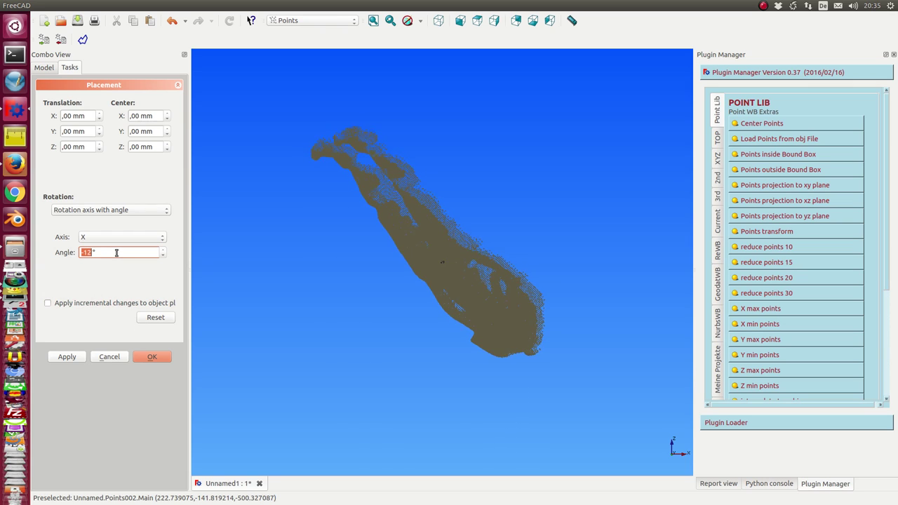
scroll(117, 253, "down", 20)
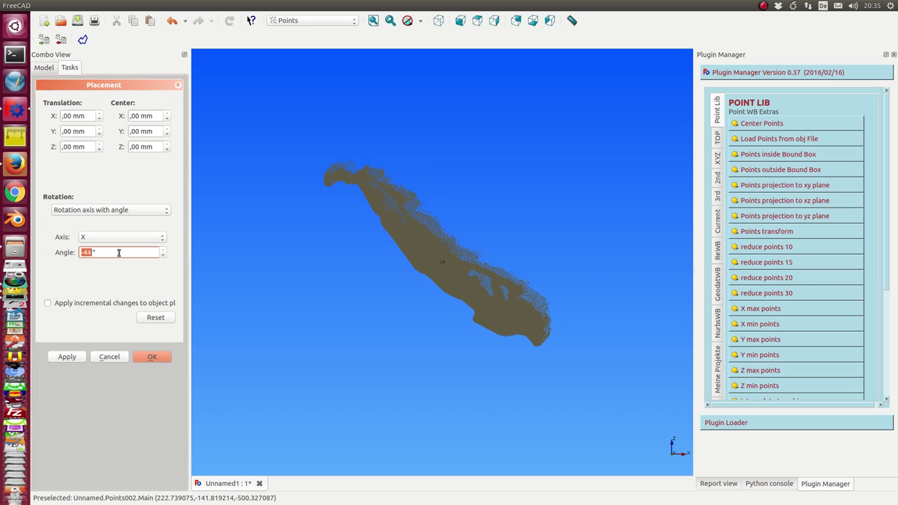
scroll(119, 252, "down", 20)
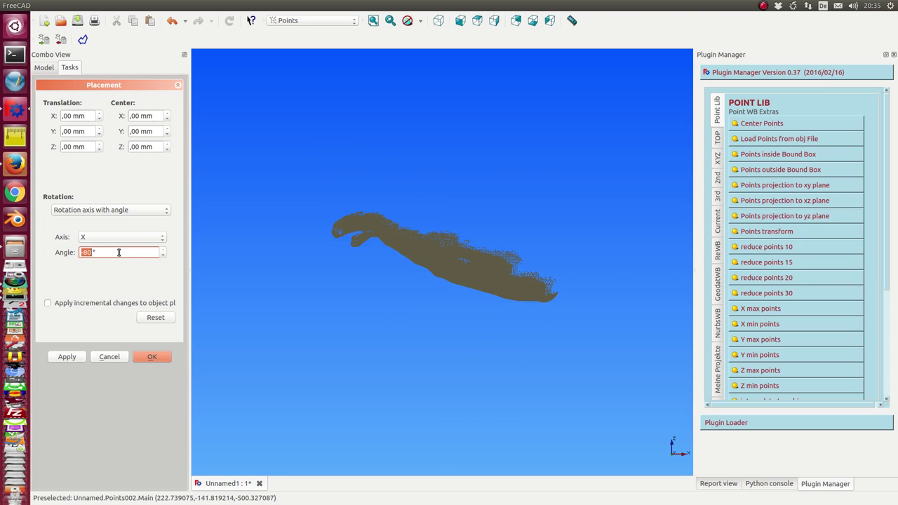
scroll(118, 253, "down", 1)
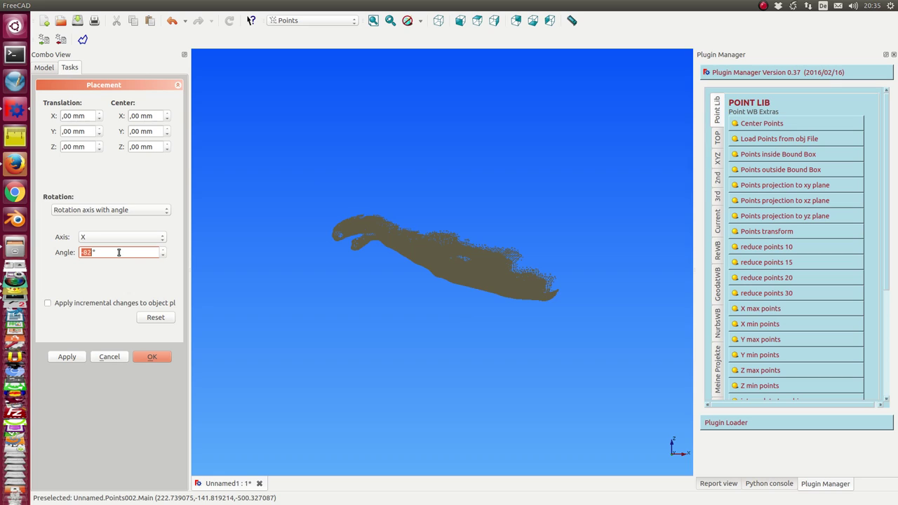
left_click(63, 357)
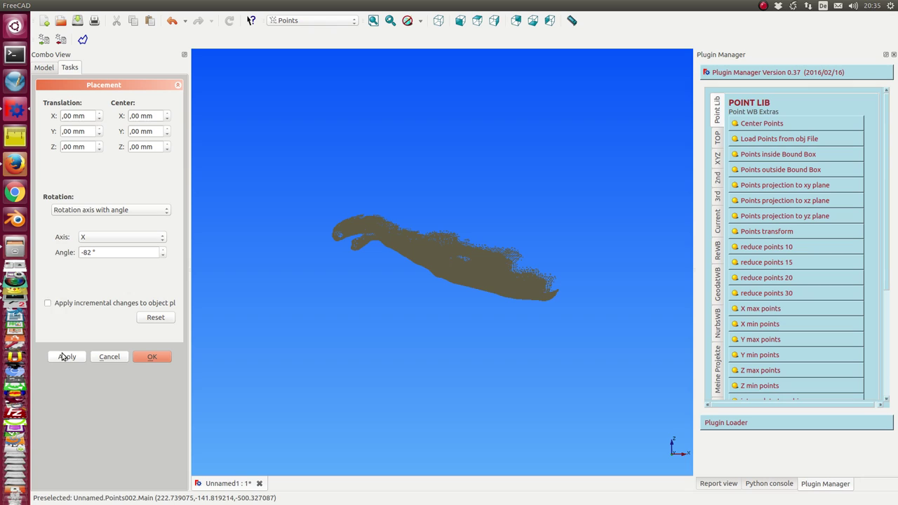
- Enable incremental placement changes and apply a further rotation of -180° about the X axis to the Centered torso
left_click(48, 303)
left_click(109, 251)
left_click_drag(104, 252, 76, 256)
type("-180")
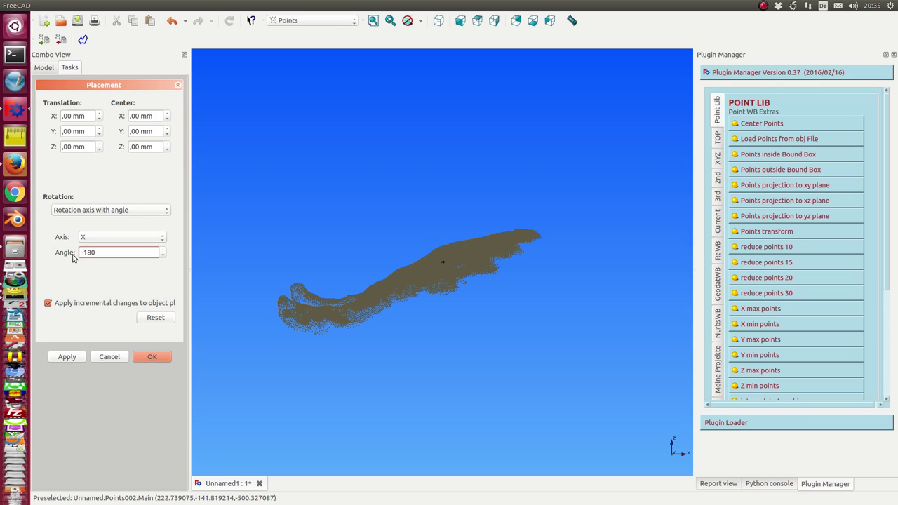
left_click(58, 358)
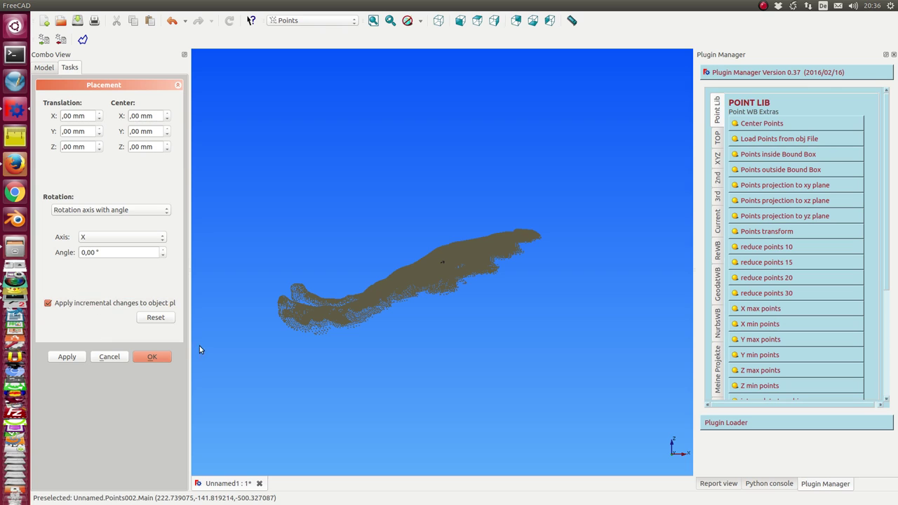
- Try a small incremental rotation of -4° about the X axis on the Centered torso
scroll(109, 252, "up", 4)
scroll(108, 253, "down", 10)
scroll(108, 253, "up", 2)
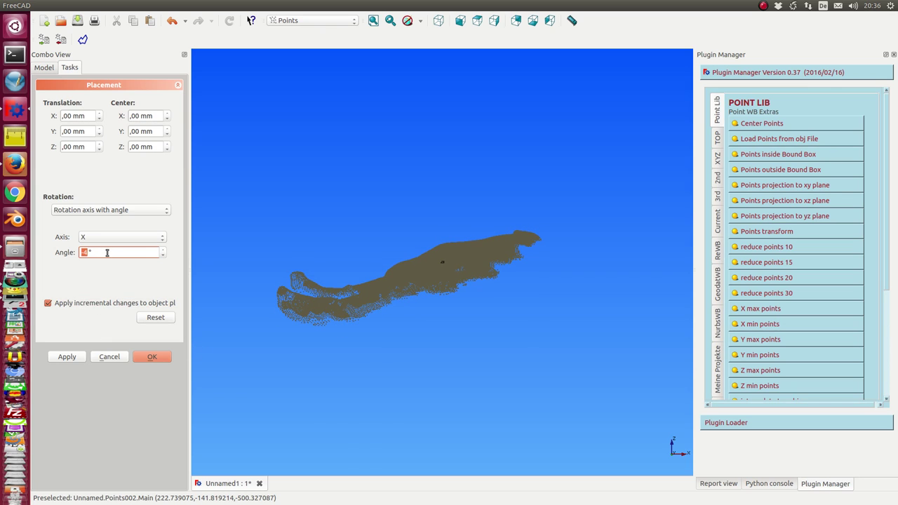
- In the top view, apply an incremental rotation of about -40° around Z to align the Centered torso with the X axis
left_click(342, 182)
key("2")
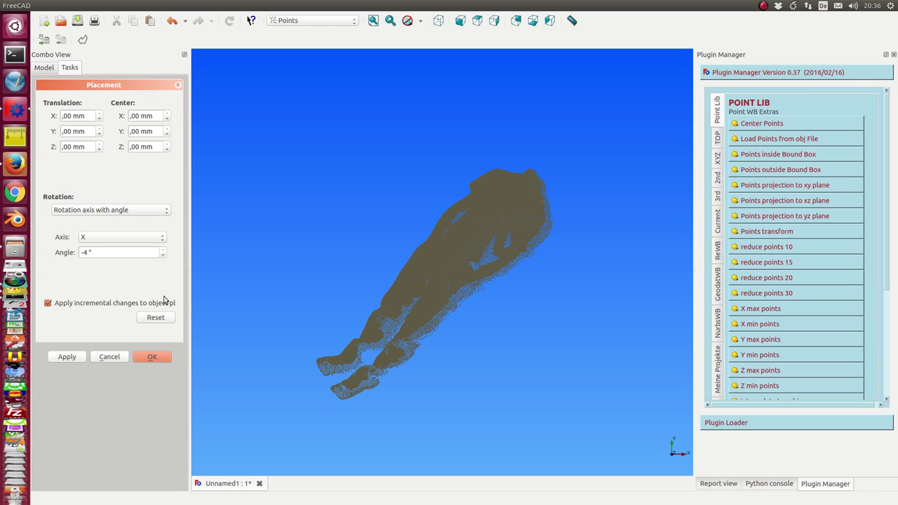
left_click(98, 240)
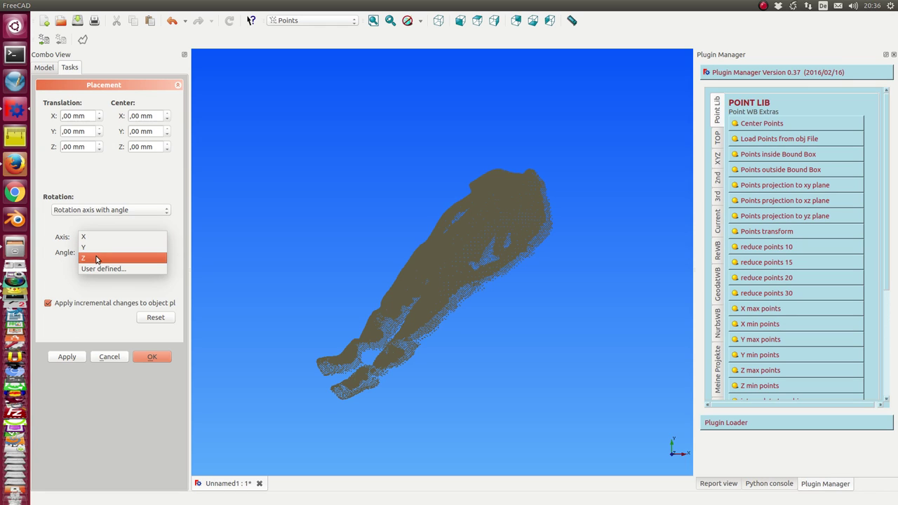
left_click(96, 259)
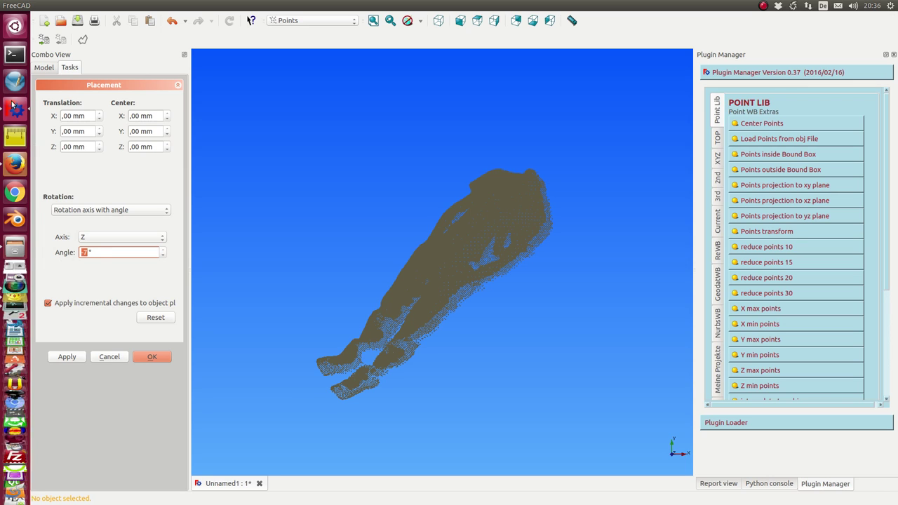
left_click(43, 67)
left_click(84, 127)
left_click(69, 68)
scroll(114, 253, "down", 20)
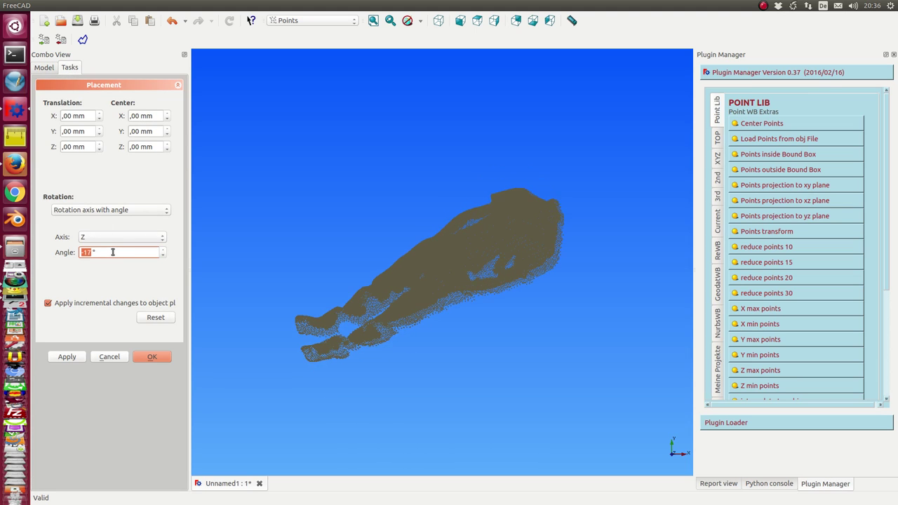
scroll(111, 250, "down", 14)
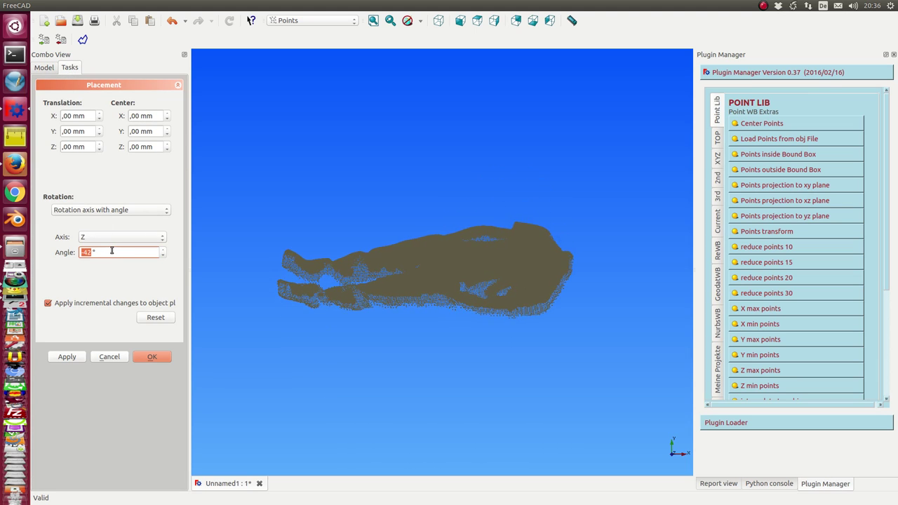
left_click(62, 358)
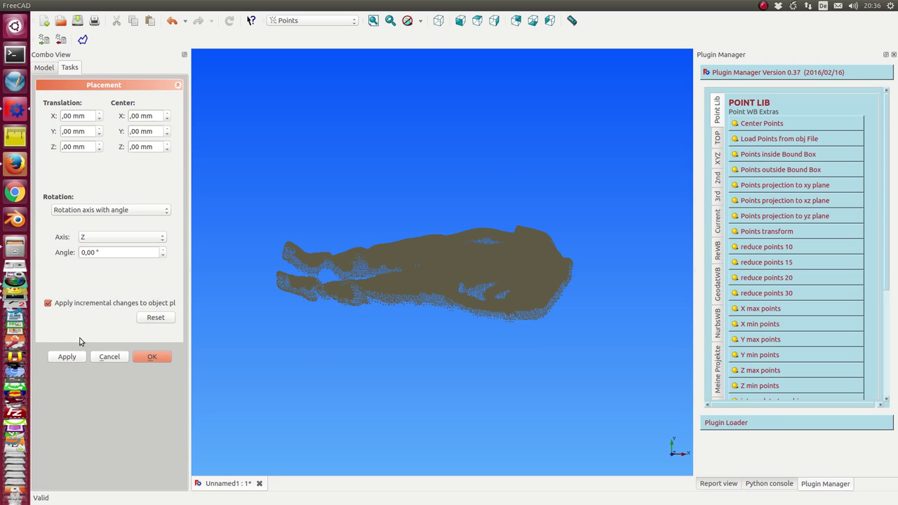
- In the front view, apply an incremental rotation of 13° about the Y axis to level the Centered torso
left_click(461, 22)
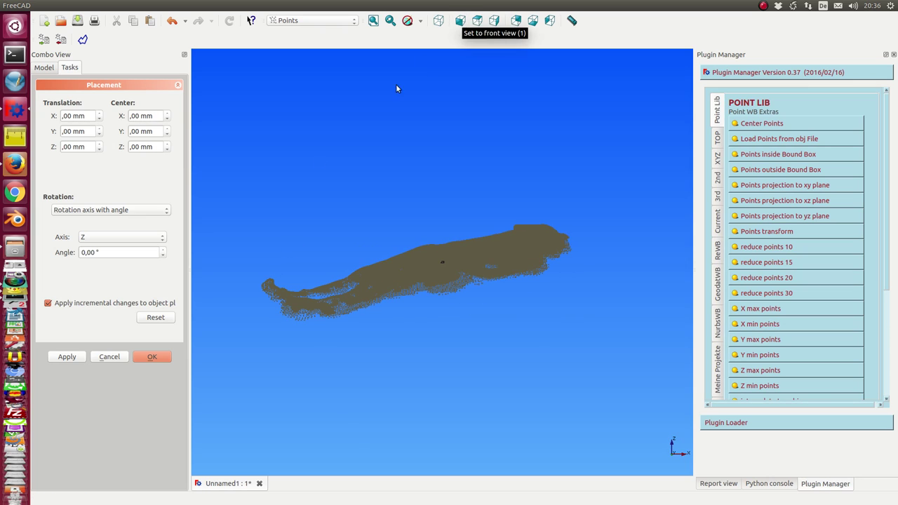
left_click(119, 238)
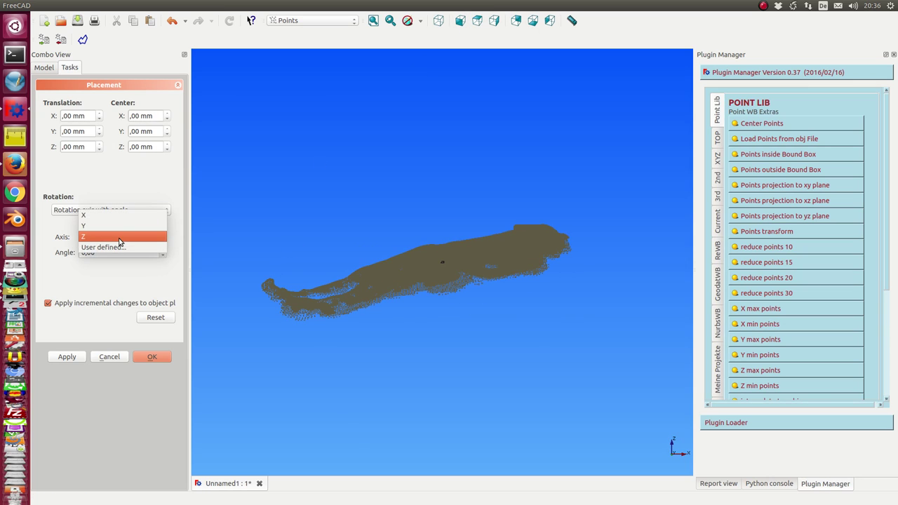
left_click(112, 214)
left_click(122, 252)
double_click(118, 253)
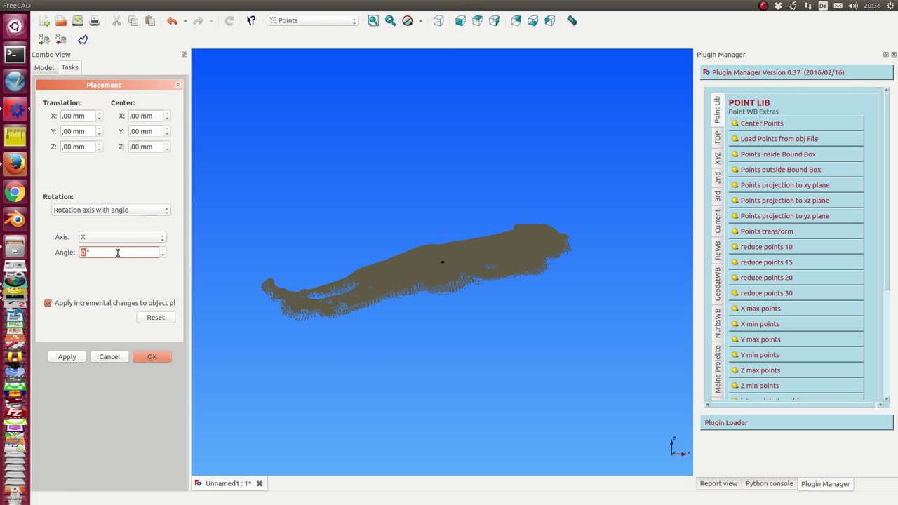
left_click(105, 237)
left_click(105, 247)
left_click(104, 253)
scroll(105, 253, "up", 14)
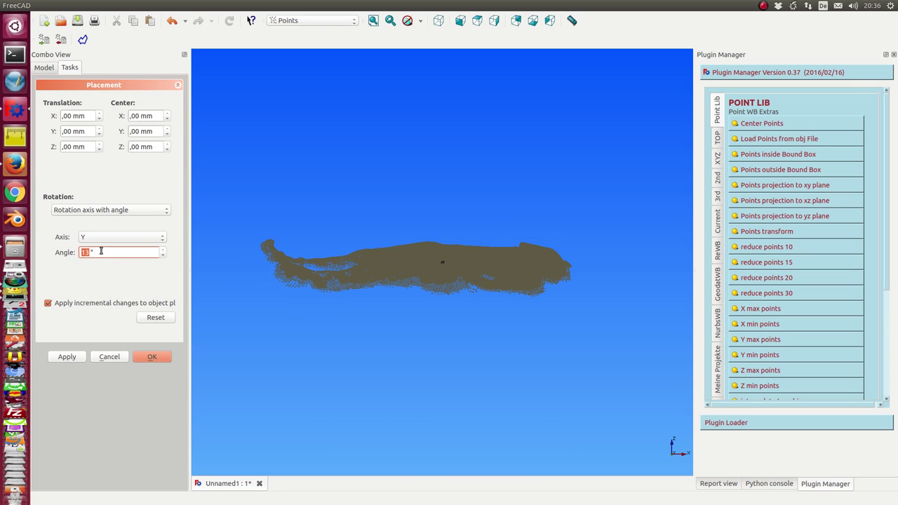
left_click(67, 357)
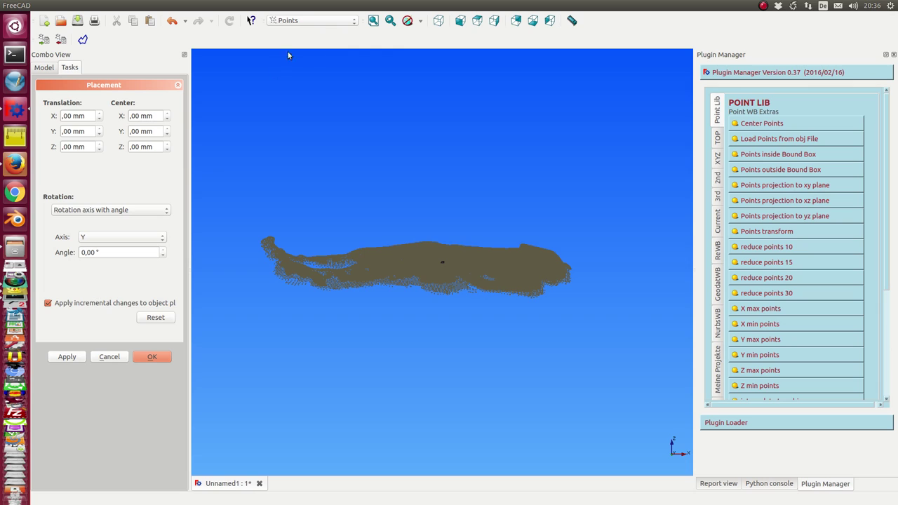
- In the right view, apply an incremental rotation of about 26° around the X axis to level the Centered torso
left_click(494, 20)
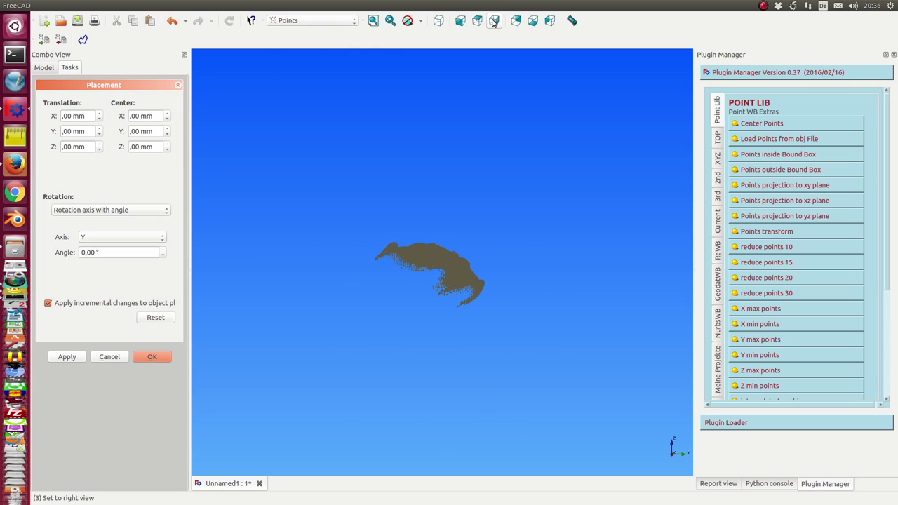
left_click(97, 239)
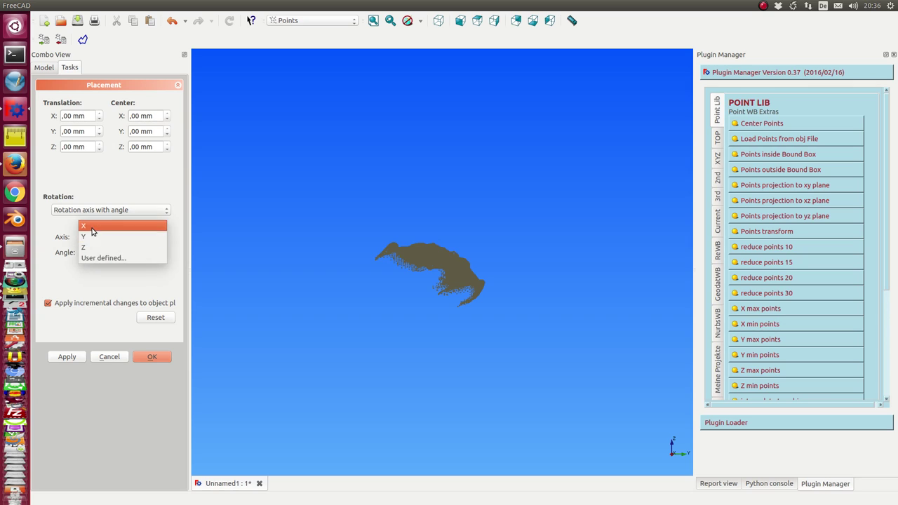
left_click(92, 228)
scroll(105, 254, "up", 1)
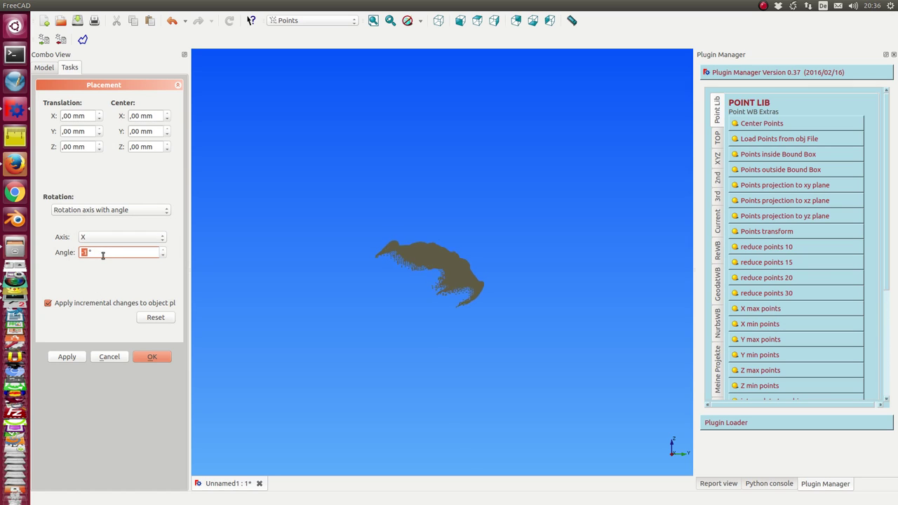
scroll(102, 254, "up", 19)
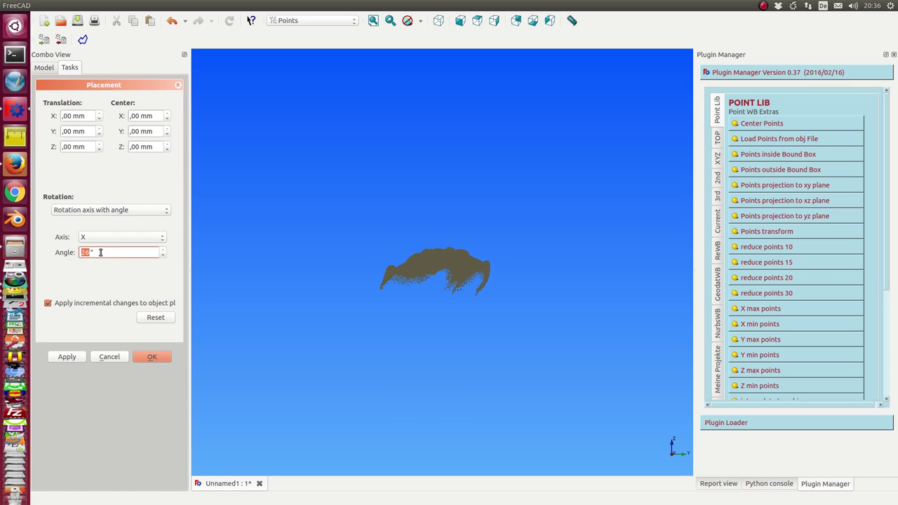
scroll(100, 252, "up", 9)
left_click(60, 357)
- Check the torso's alignment in the front, top and right views and accept the placement
middle_click_drag(301, 221, 260, 224)
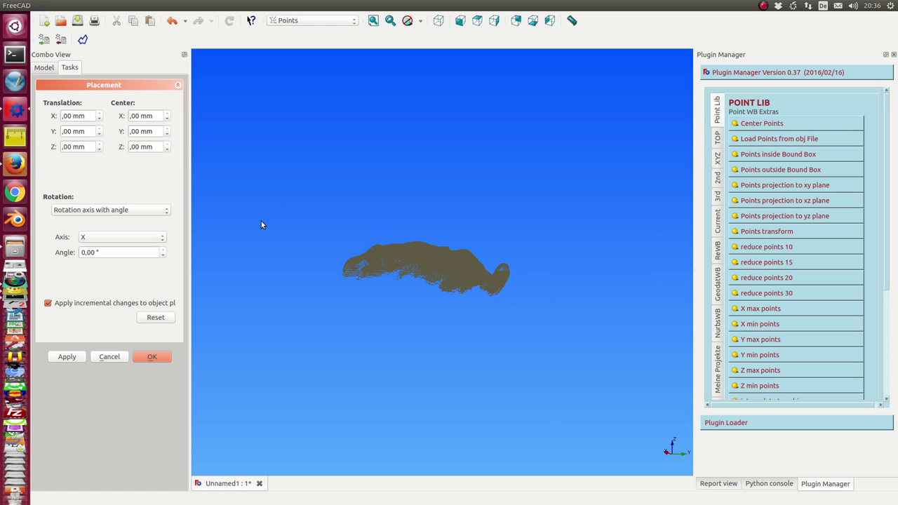
left_click(460, 21)
left_click(476, 21)
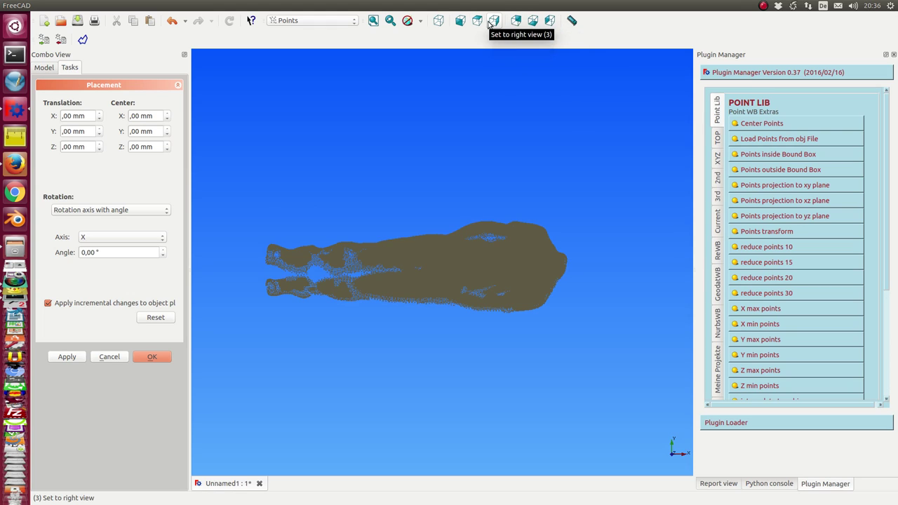
left_click(495, 21)
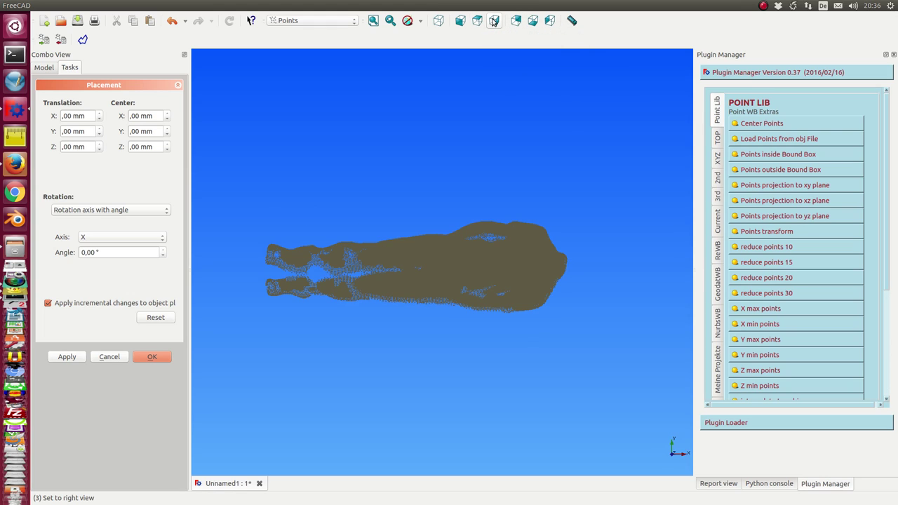
left_click(152, 357)
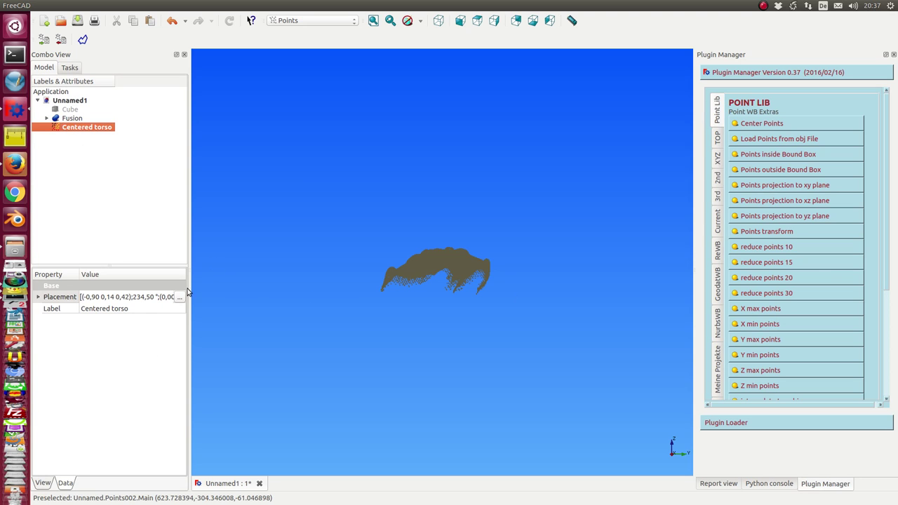
- Inspect the Centered torso's combined rotation axis and angle in its placement settings, and close them without changes
left_click(293, 286)
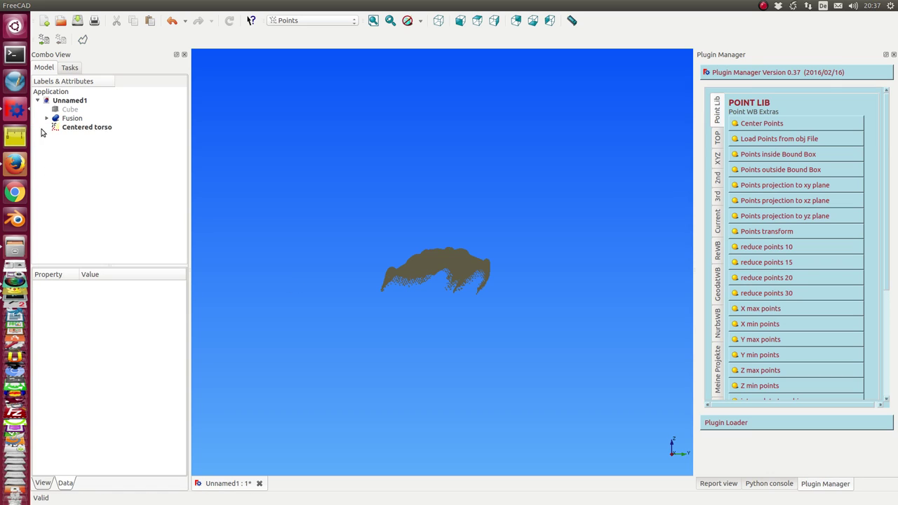
left_click(73, 130)
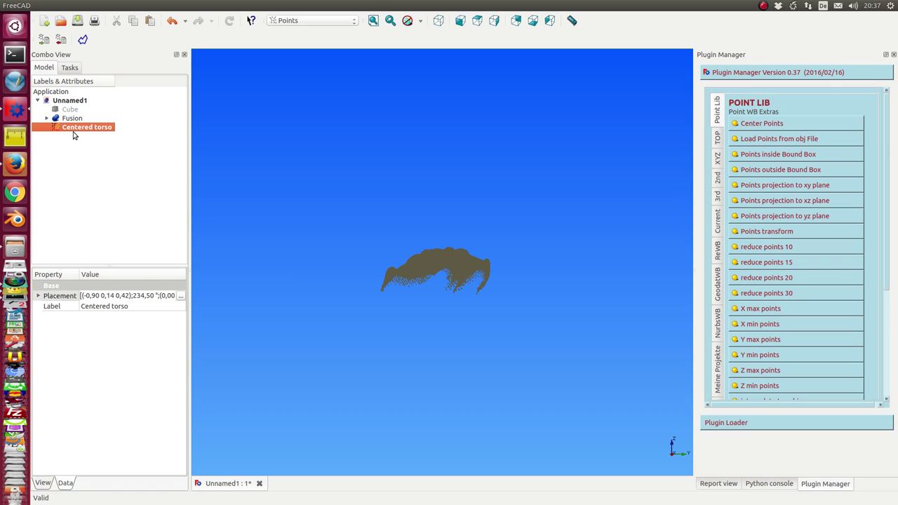
left_click(179, 301)
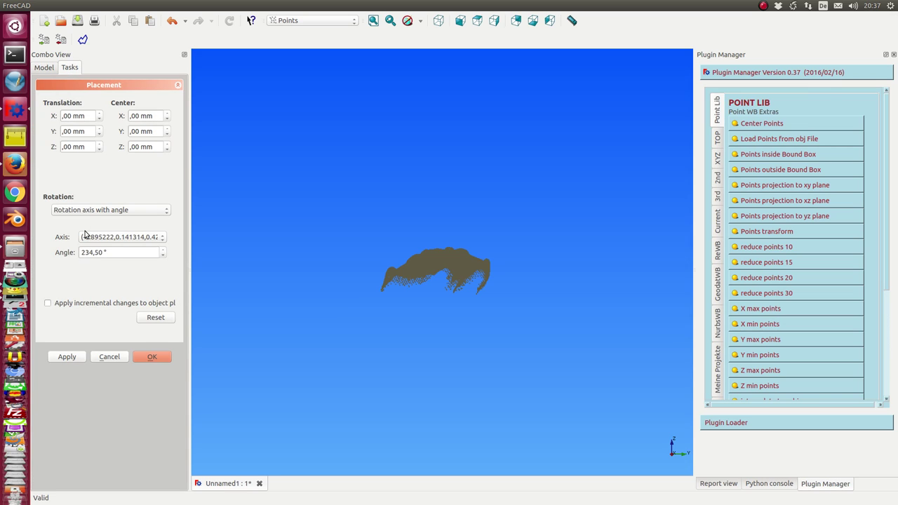
left_click(101, 357)
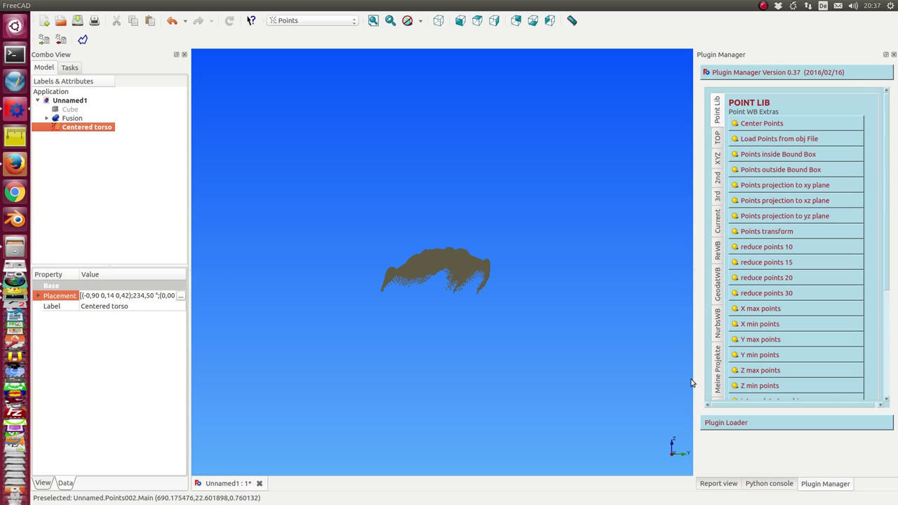
- Run apply and reset placement on the Centered torso and compare the placements of the original and the new cloud
scroll(770, 295, "down", 4)
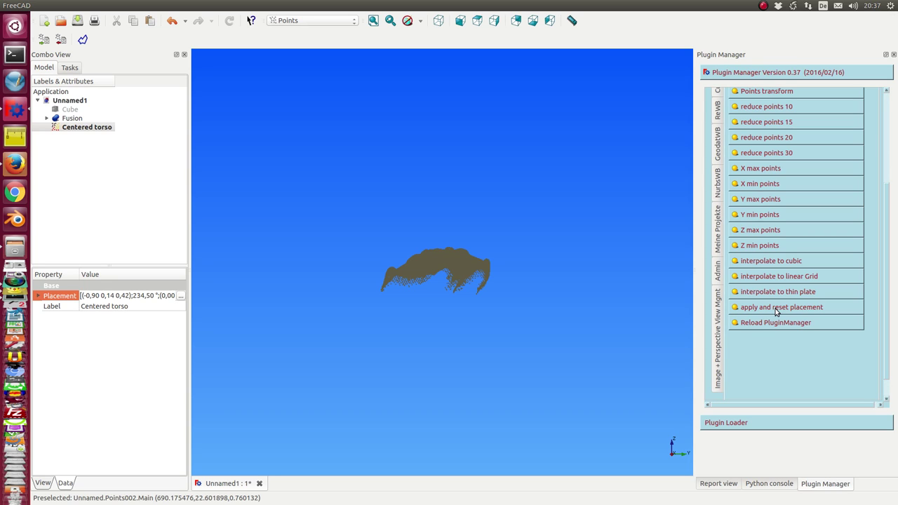
left_click(777, 312)
left_click(82, 129)
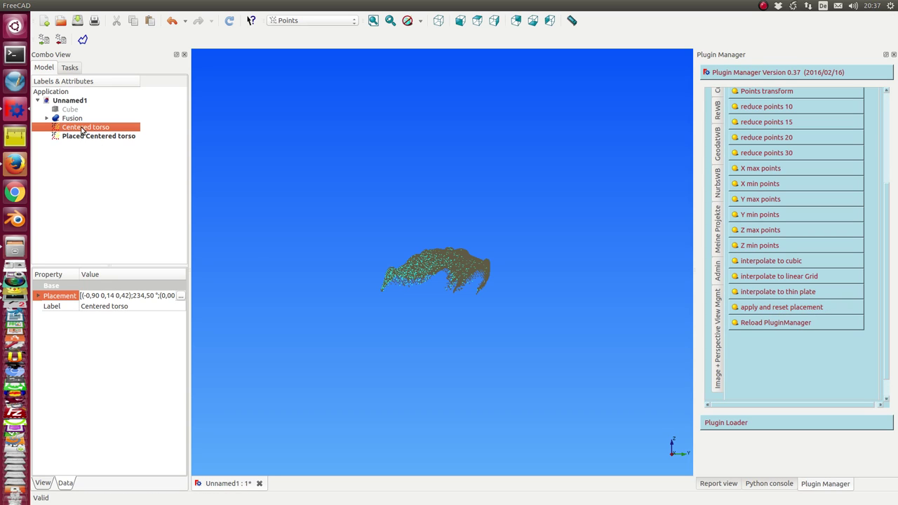
left_click(92, 136)
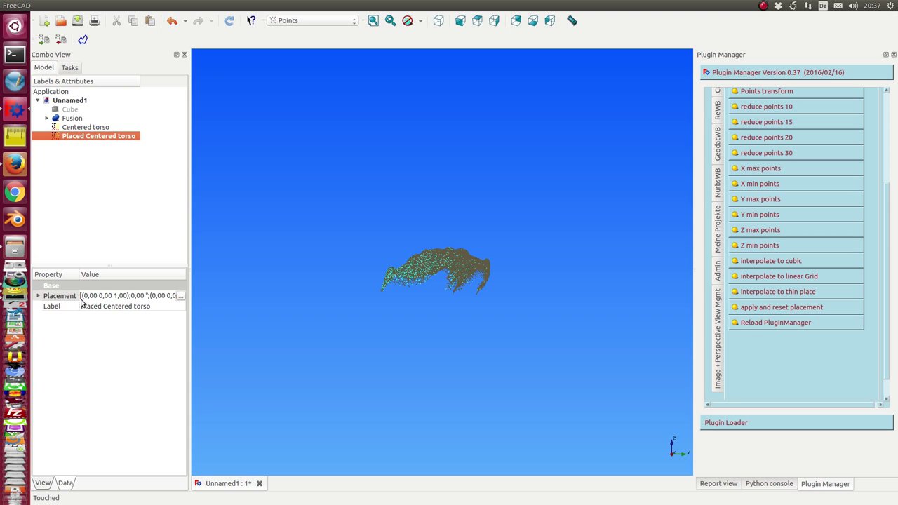
left_click_drag(397, 231, 281, 225)
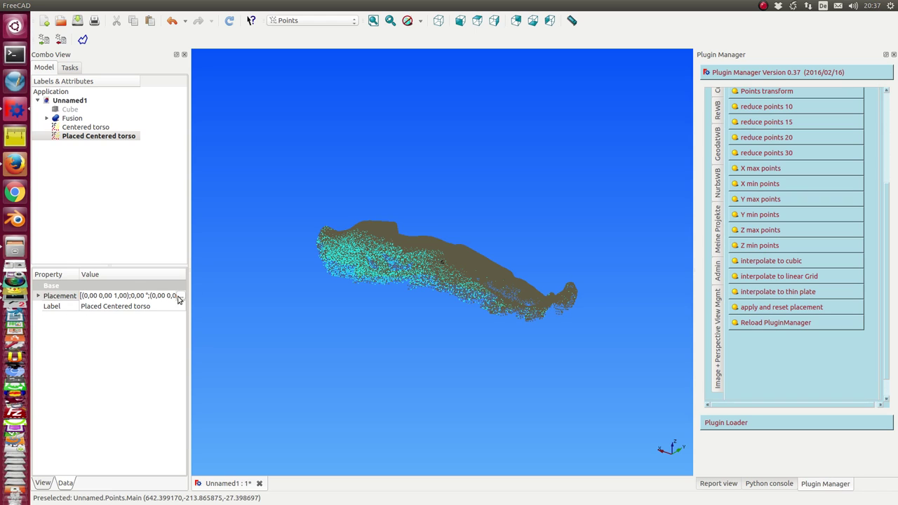
- Delete the original Centered torso and rename the placed copy "my 2. torso"
left_click(75, 129)
left_click(84, 136)
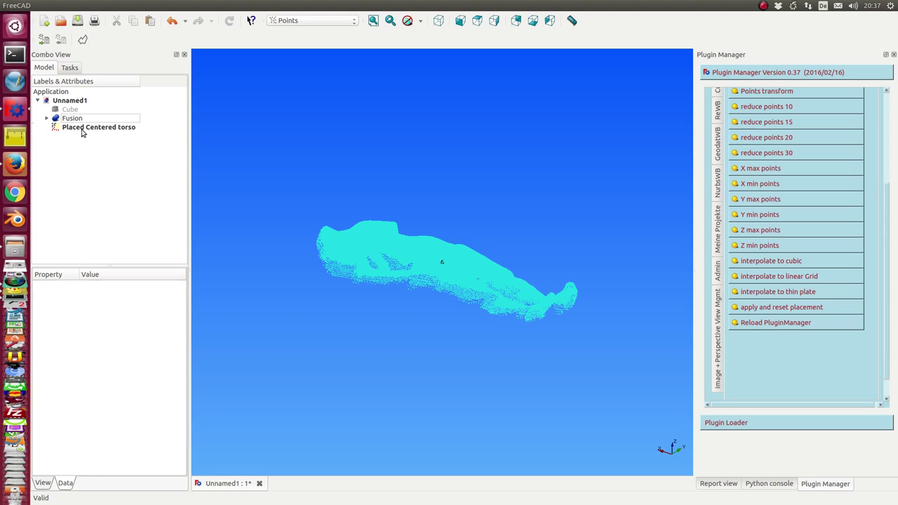
left_click(79, 127)
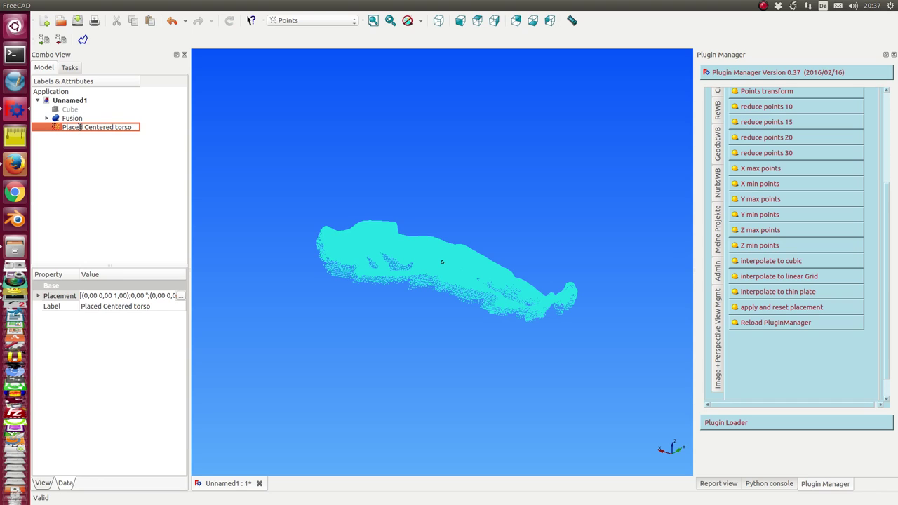
key("Home")
type("my 2.torso")
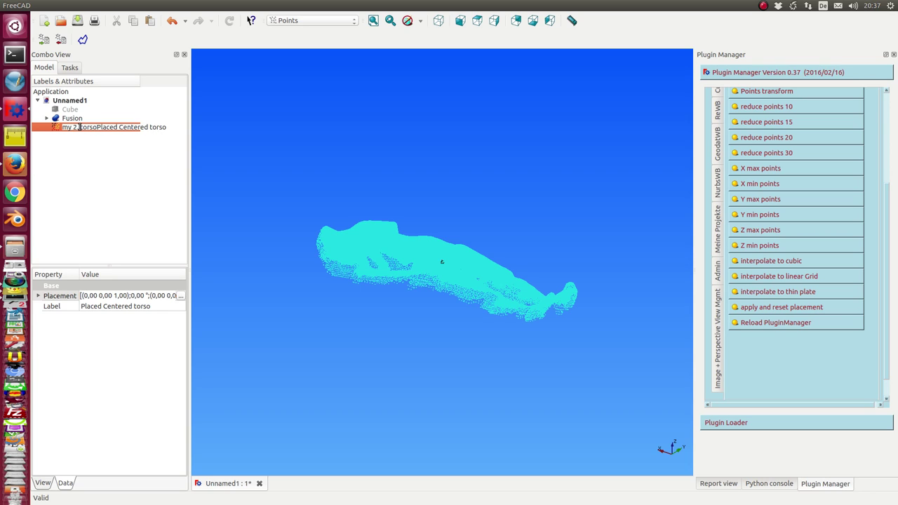
key("Delete")
key("Delete")
key("Delete")
key("Delete")
key("Delete")
key("Delete")
key("Delete")
key("Delete")
key("Delete")
key("Delete")
key("Delete")
key("Delete")
key("Delete")
key("Delete")
key("Delete")
key("Delete")
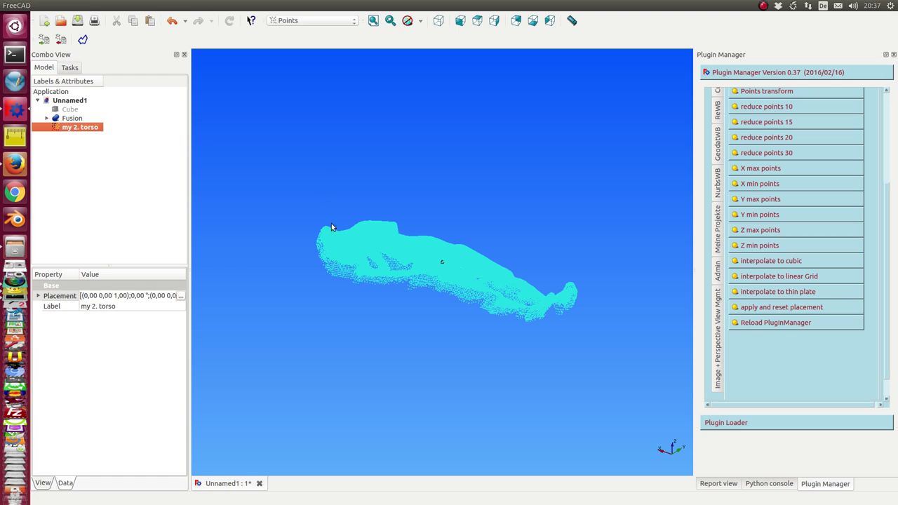
- Create a thinned copy of my 2. torso with reduce points 30 and examine its point grid
left_click(246, 263)
key("1")
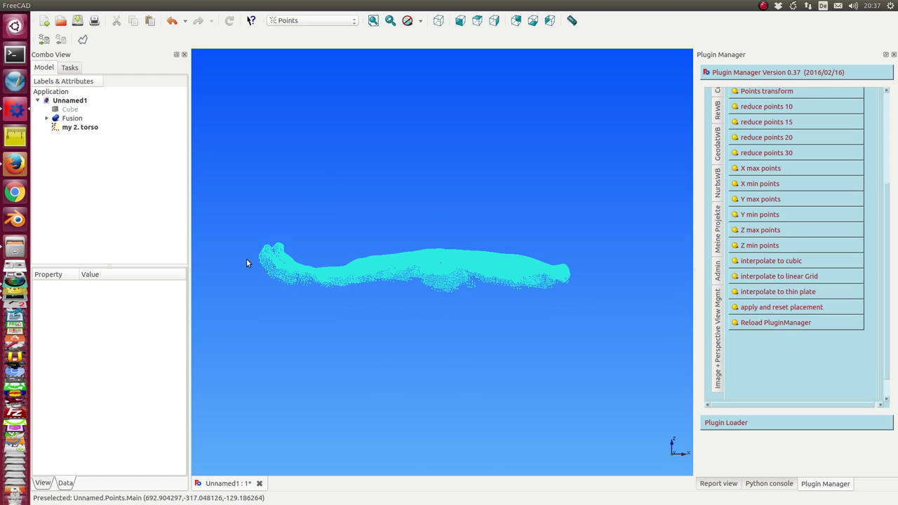
scroll(824, 237, "up", 2)
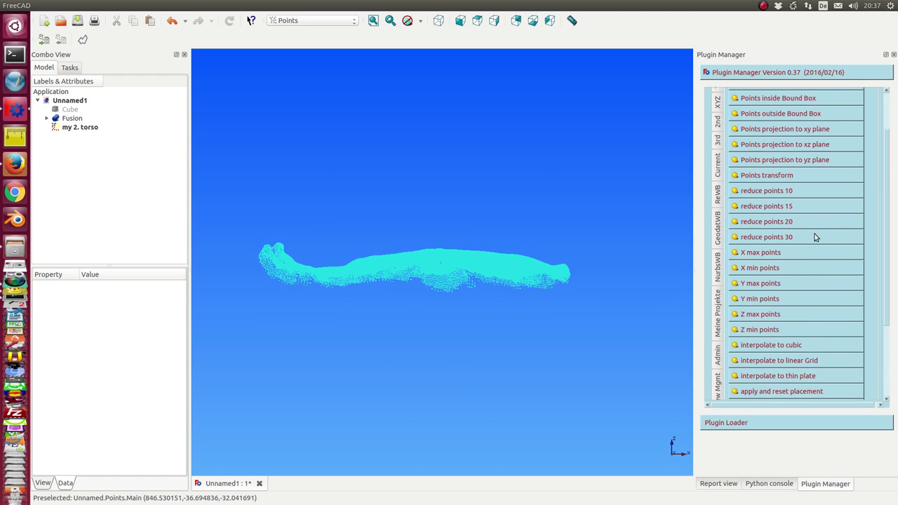
scroll(811, 236, "up", 2)
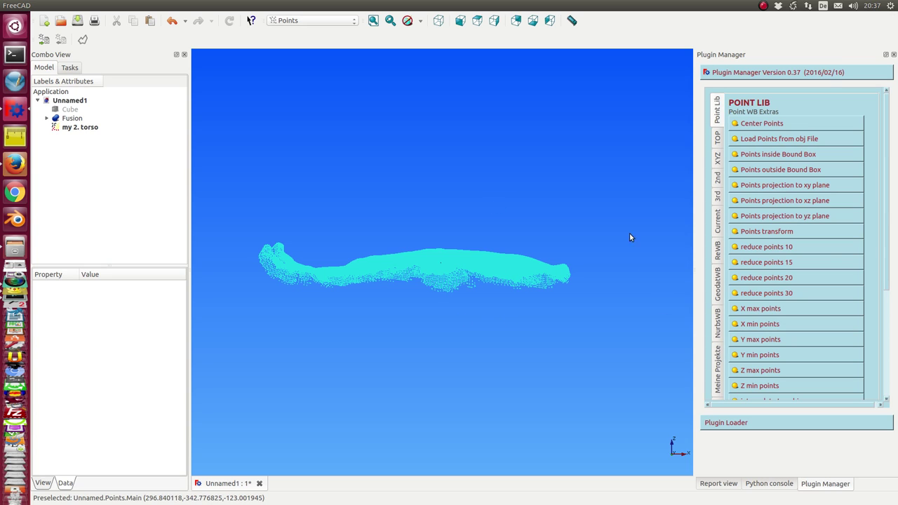
left_click(767, 294)
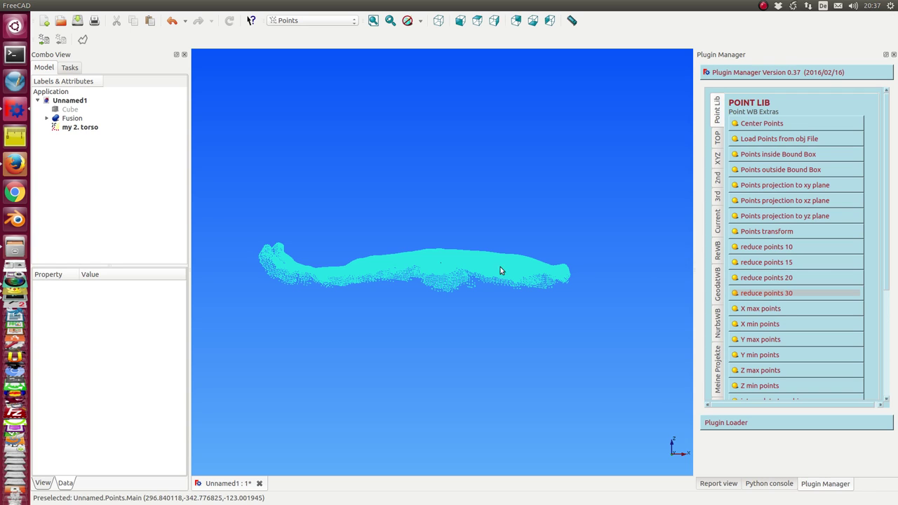
left_click(87, 127)
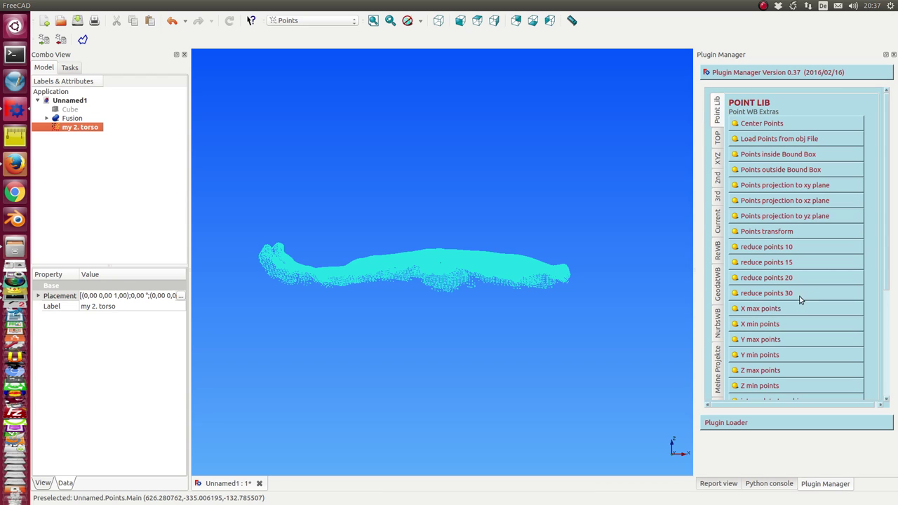
left_click(753, 295)
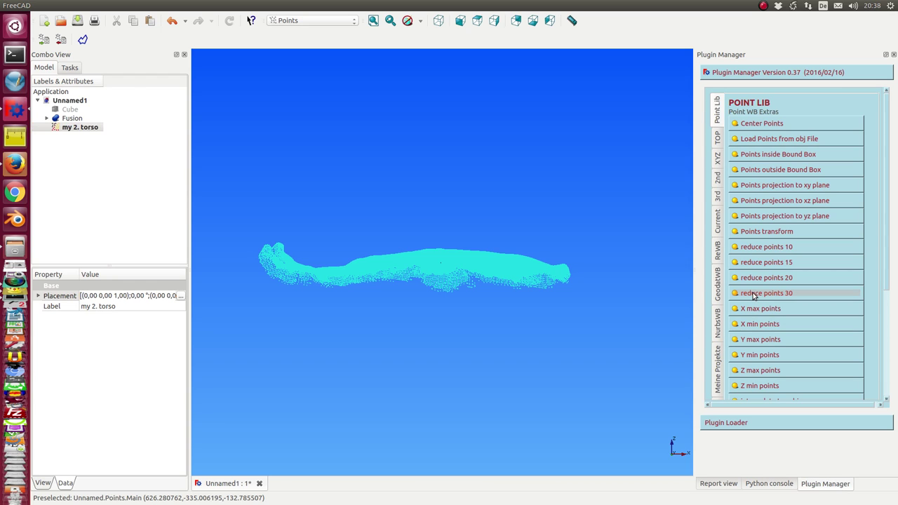
mouse_move(424, 207)
middle_mouse_down()
mouse_move(442, 300)
mouse_move(453, 229)
mouse_move(399, 153)
mouse_move(419, 217)
middle_mouse_up()
scroll(446, 229, "up", 5)
scroll(425, 242, "down", 5)
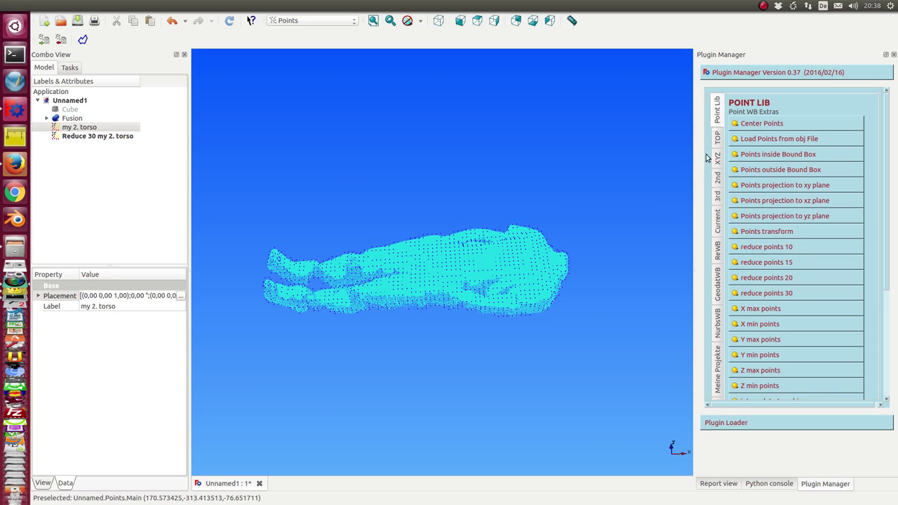
- Create two denser reduced copies of my 2. torso with reduce points 20 and reduce points 15
left_click(756, 279)
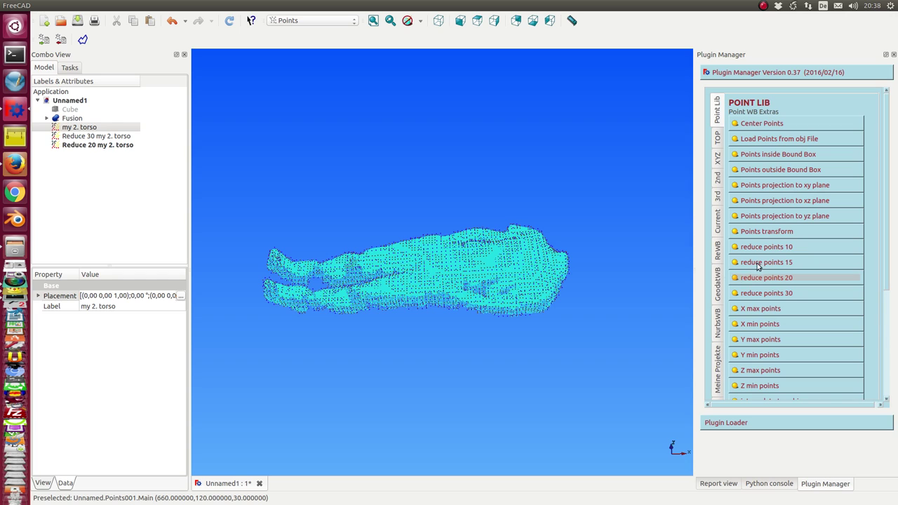
left_click(757, 264)
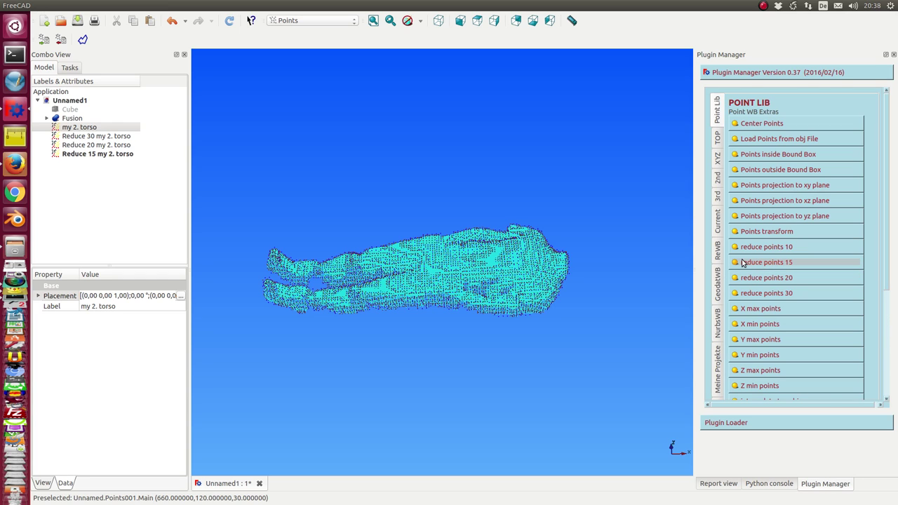
middle_click_drag(464, 406, 459, 339)
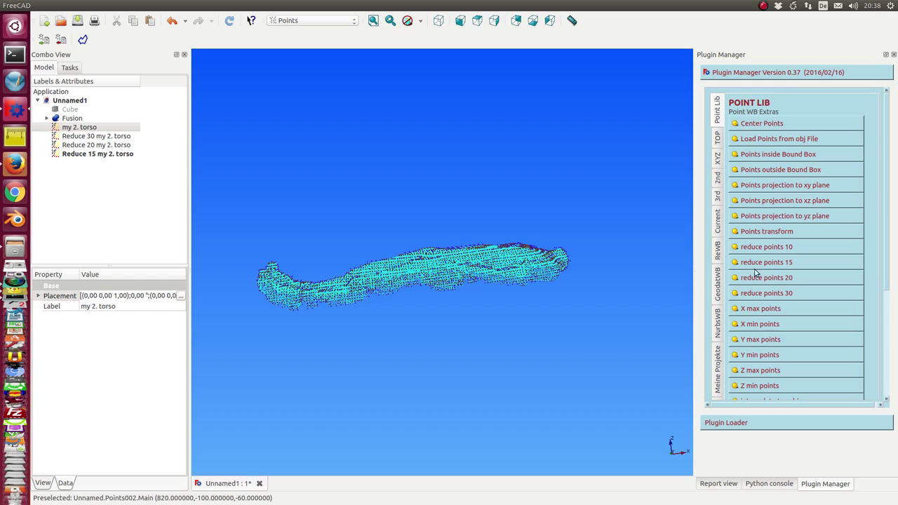
middle_click_drag(403, 239, 389, 284)
scroll(449, 342, "up", 3)
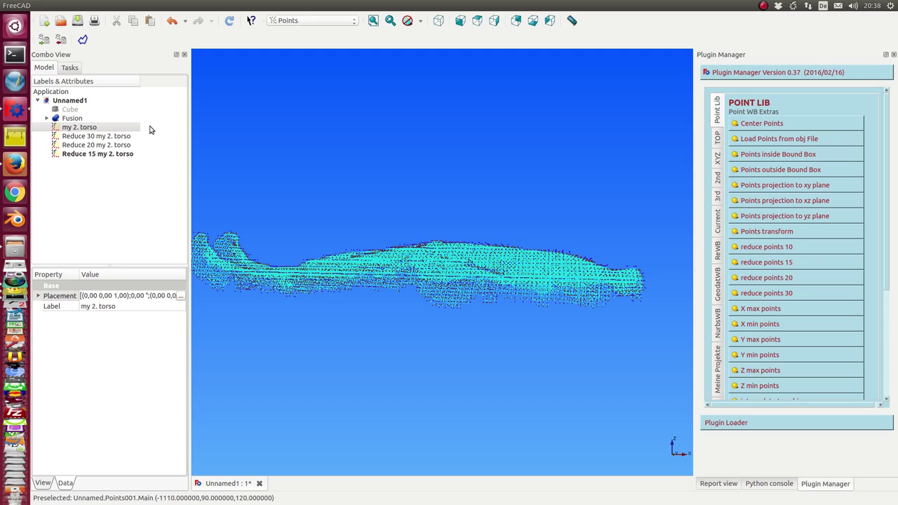
- Hide my 2. torso and its Reduce 20 and Reduce 15 copies, leaving only the Reduce 30 cloud displayed and selected
left_click(72, 128)
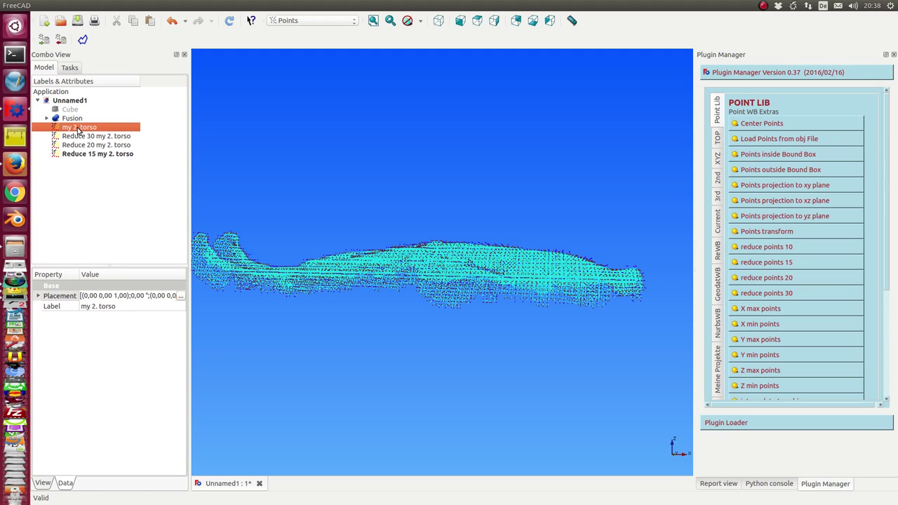
key("space")
middle_click_drag(292, 126, 309, 181)
left_click(94, 138)
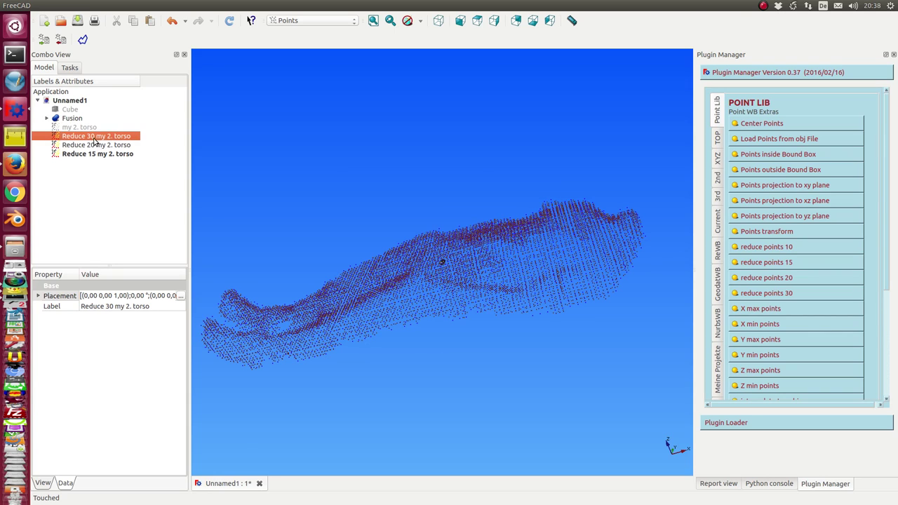
left_click(94, 147)
key("space")
left_click(98, 153)
key("space")
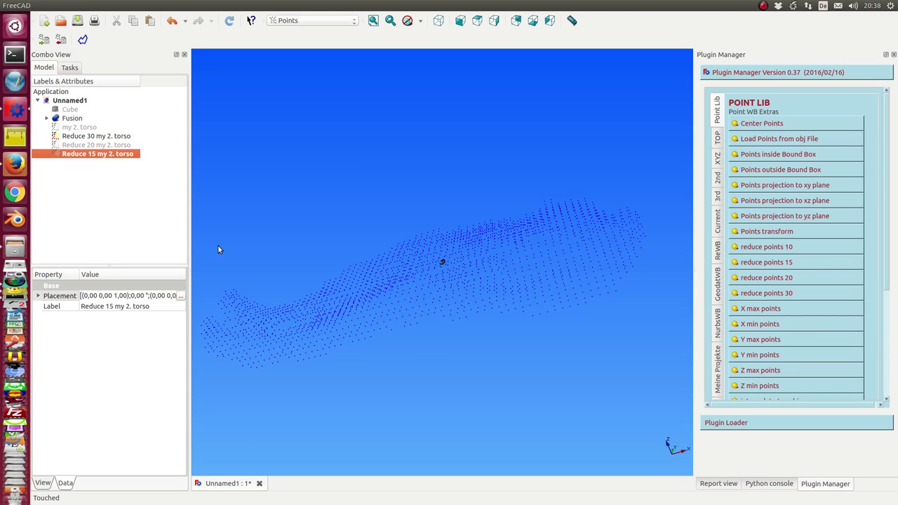
left_click(102, 140)
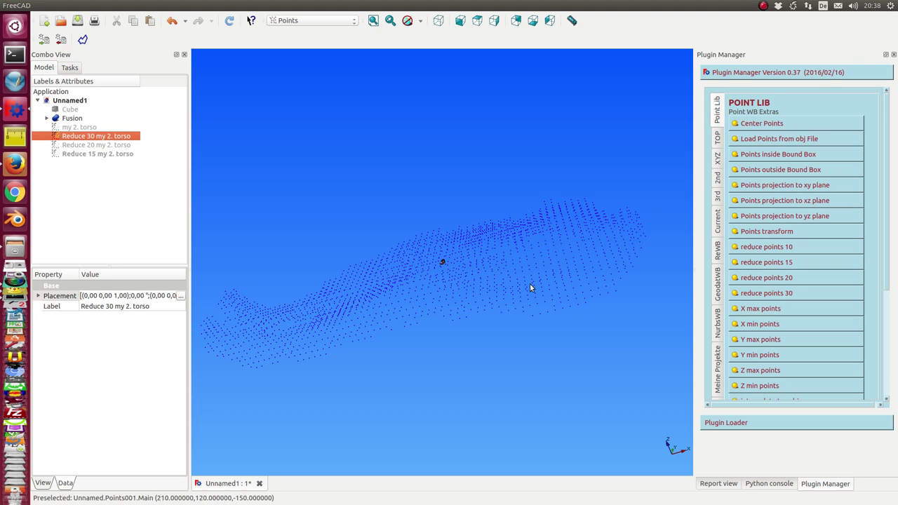
- Extract the uppermost points of the Reduce 30 my 2. torso cloud with Z max points and compare them with the source cloud
middle_click_drag(420, 404, 371, 346)
left_click_drag(371, 345, 361, 342)
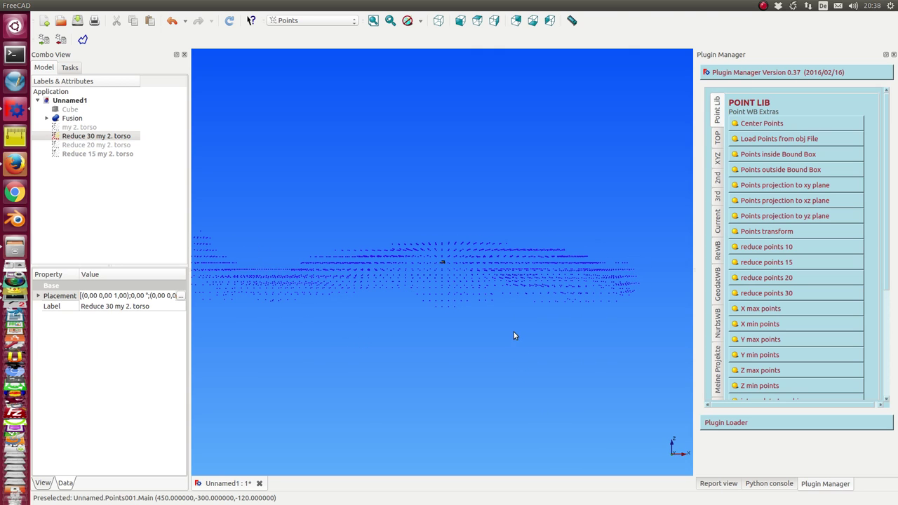
key("o")
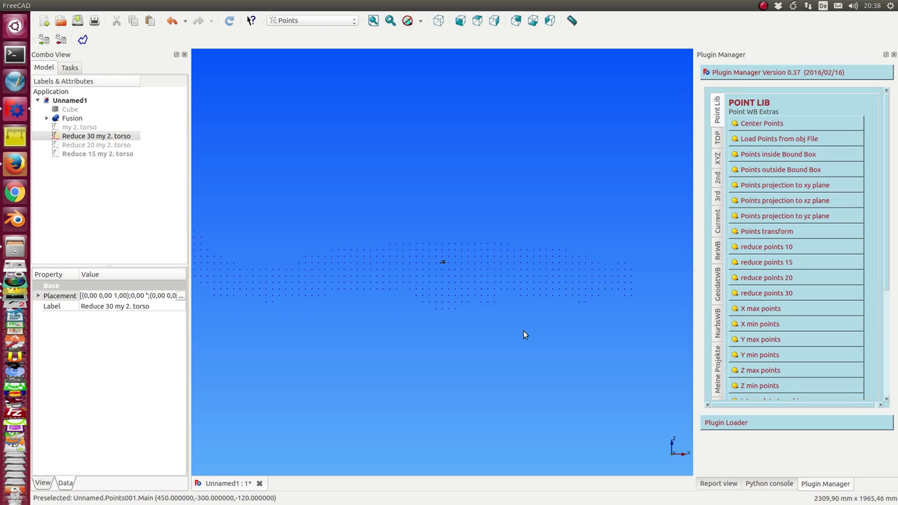
scroll(815, 305, "down", 2)
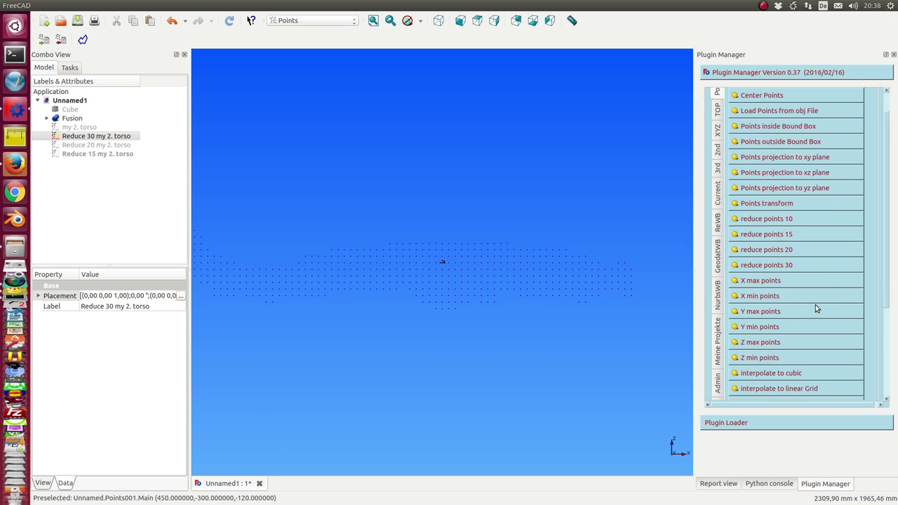
left_click(756, 344)
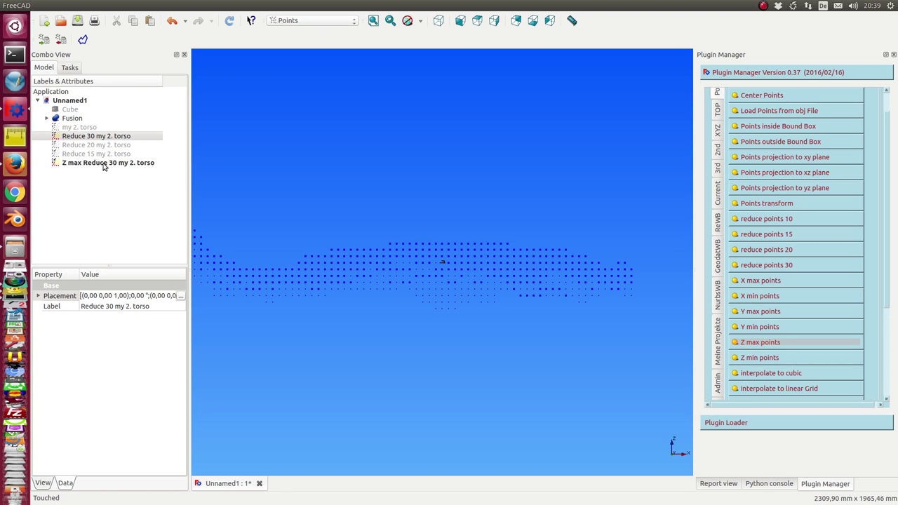
middle_click_drag(413, 188, 391, 170)
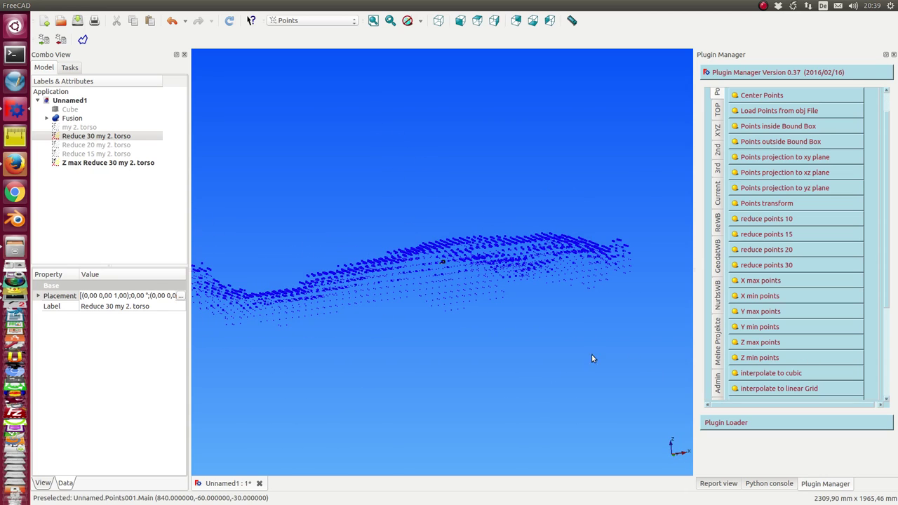
middle_click_drag(306, 226, 444, 344)
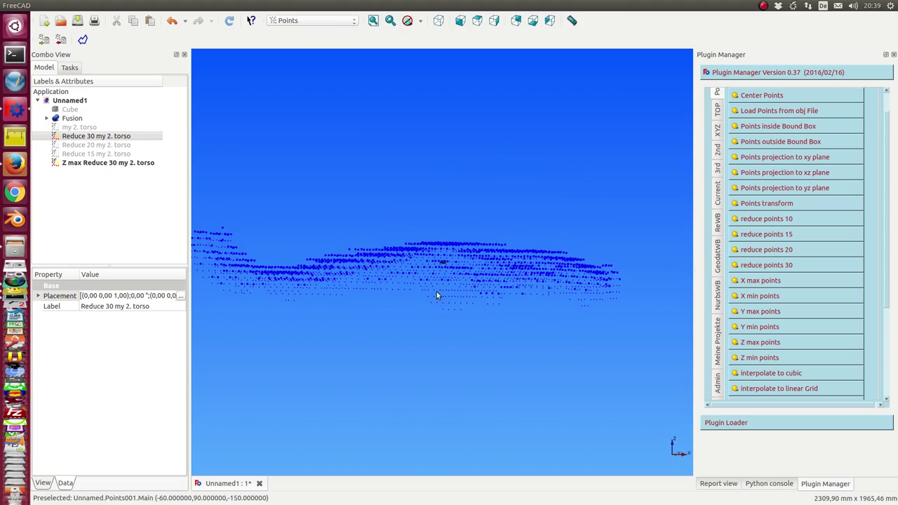
middle_click_drag(439, 305, 432, 324)
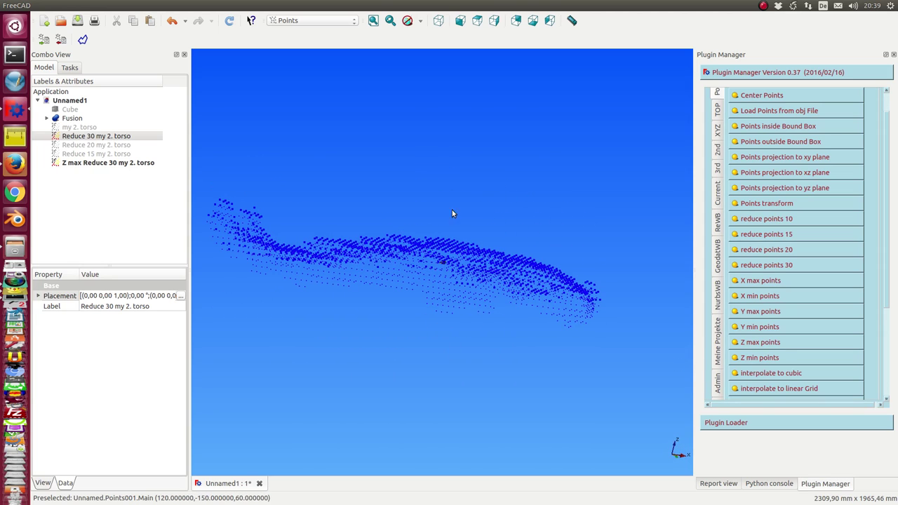
middle_click_drag(467, 172, 432, 311)
key("1")
key("2")
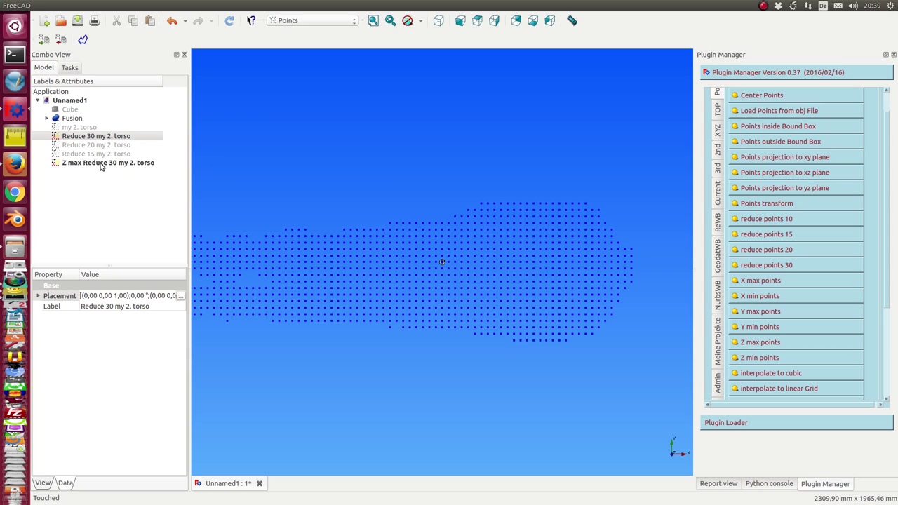
- Extract the extreme points along the X axis from the Reduce 30 cloud with X max points and X min points
left_click(747, 281)
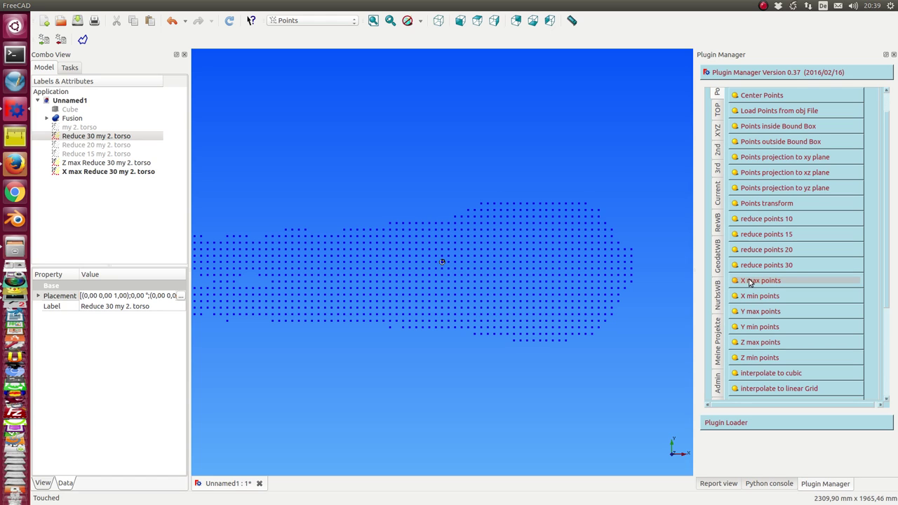
middle_click_drag(617, 329, 549, 371)
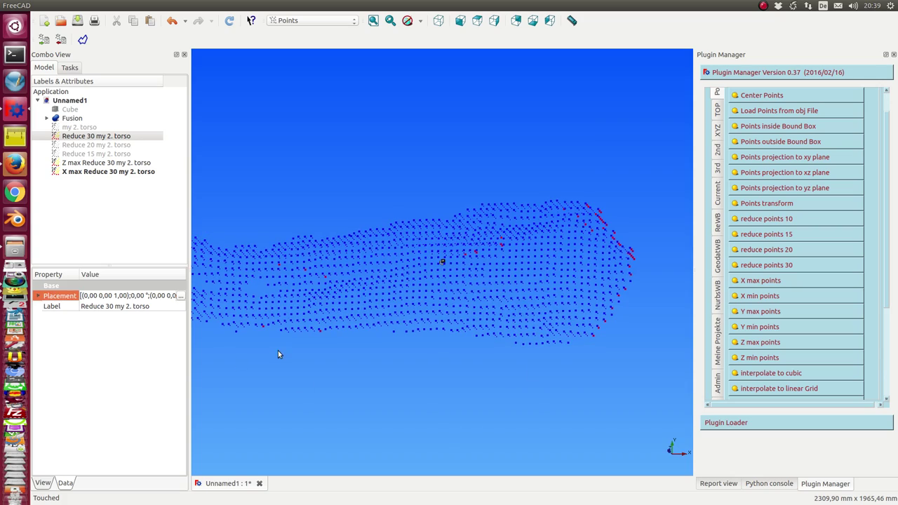
middle_click_drag(276, 353, 354, 279)
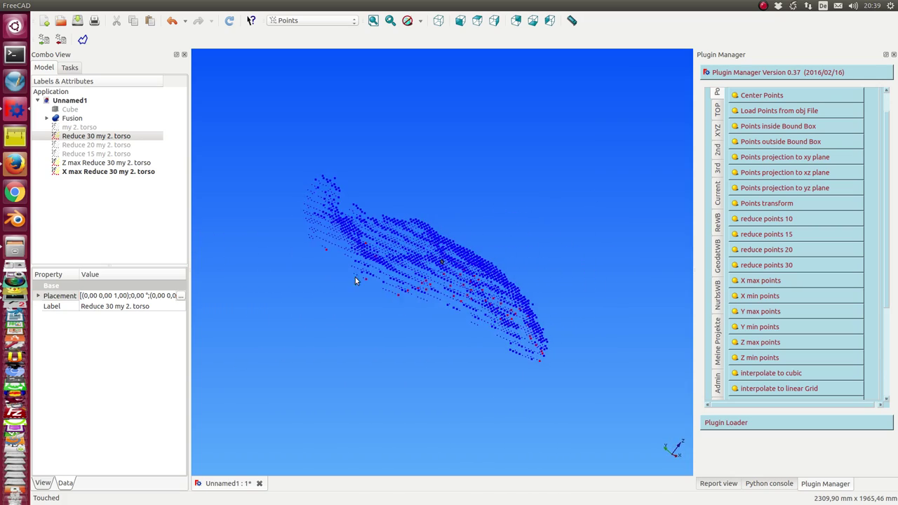
left_click(756, 296)
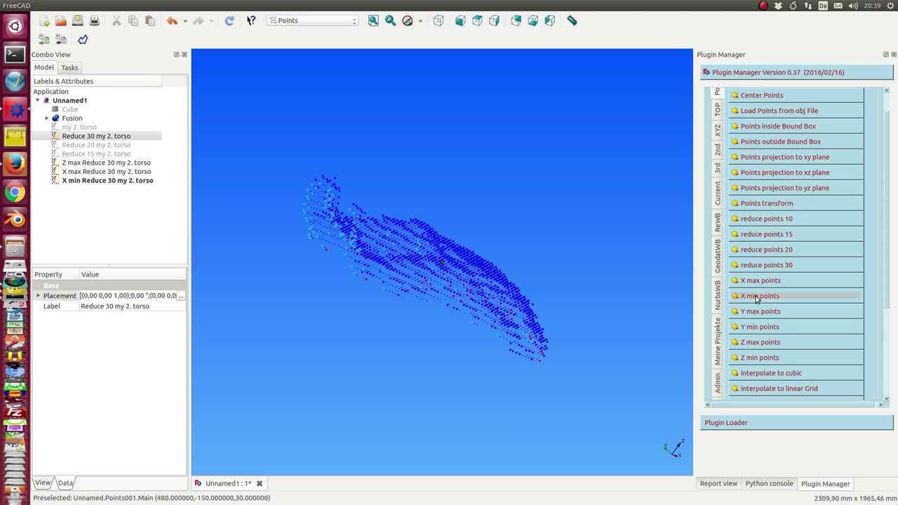
middle_click_drag(421, 395, 376, 372)
left_click(375, 372)
key("2")
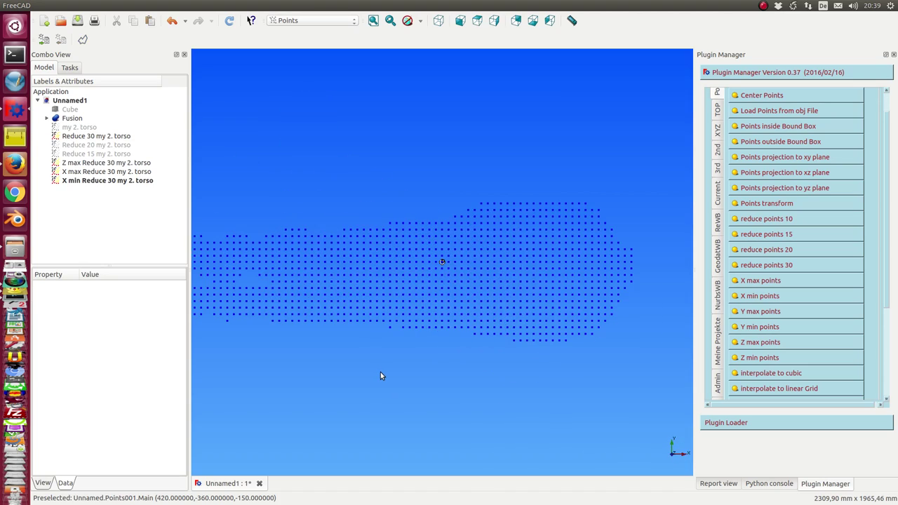
key("3")
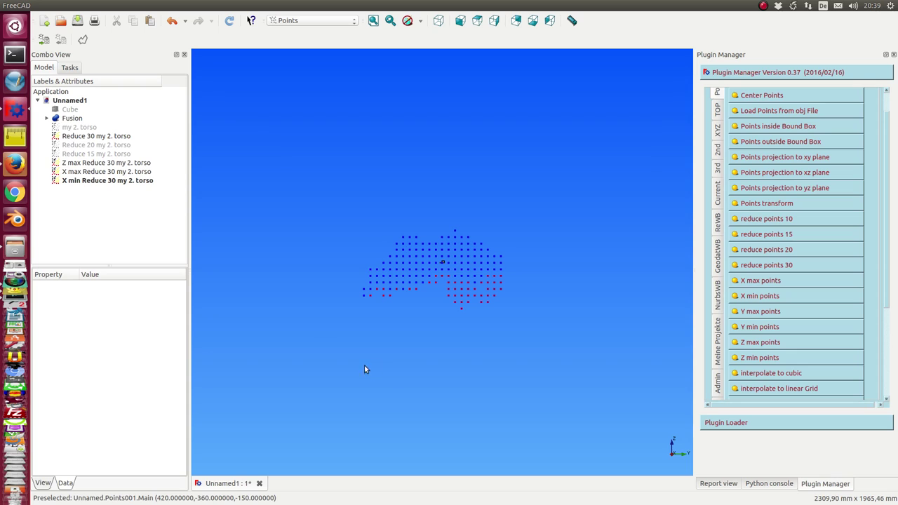
- Hide the Reduce 30 and Z max clouds and compare the X max and X min clouds on their own
left_click(80, 137)
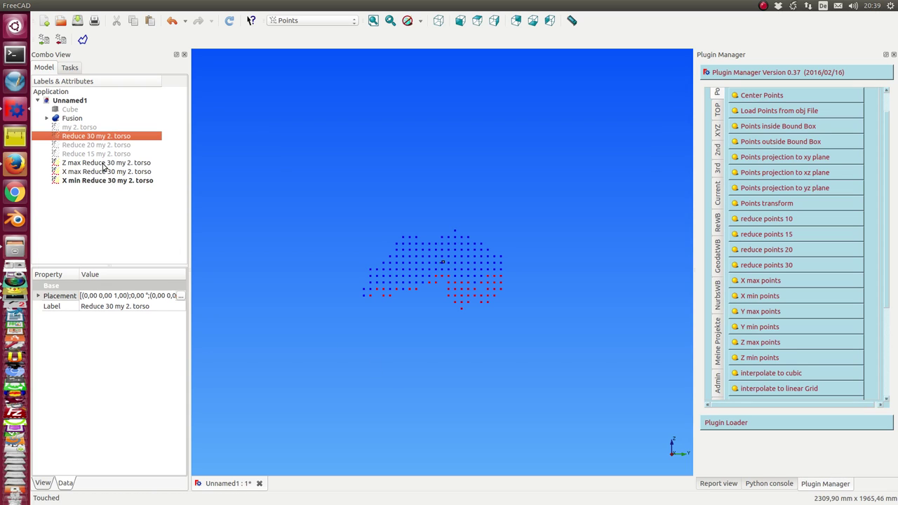
left_click(104, 164)
left_click(107, 172)
key("space")
middle_click_drag(314, 257, 279, 238)
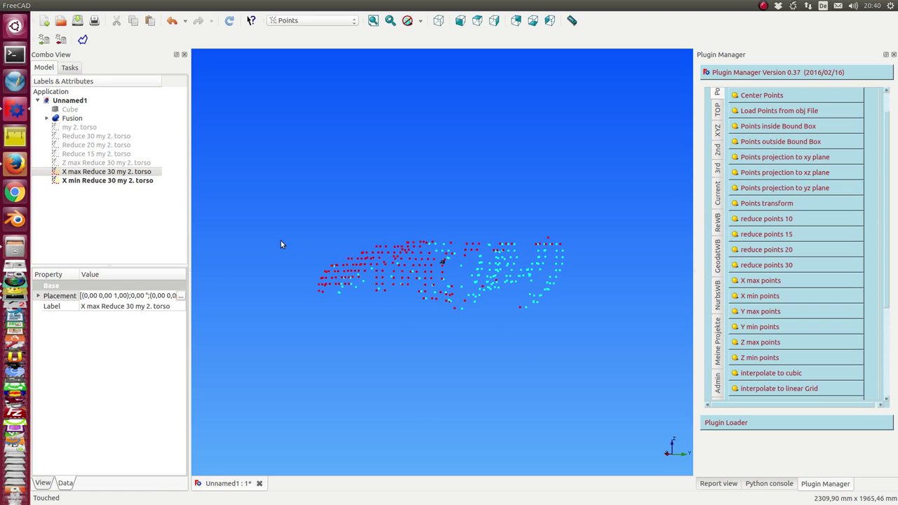
key("3")
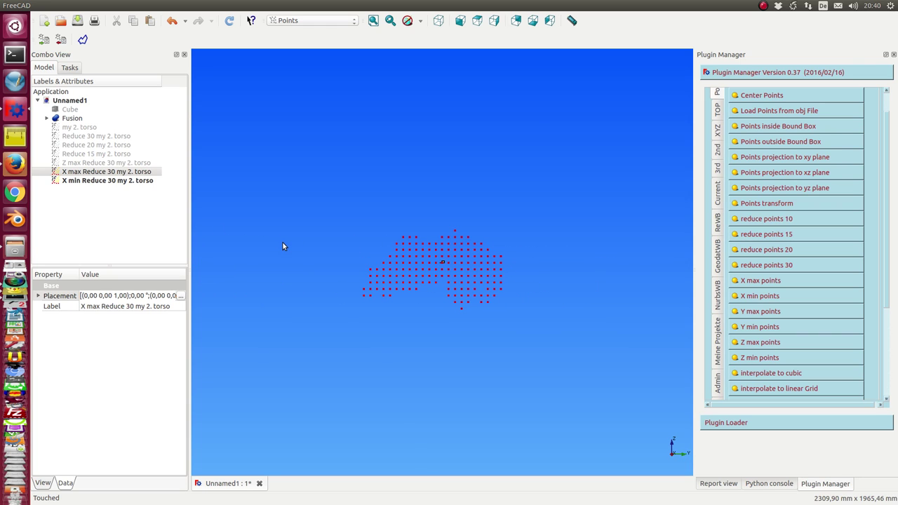
key("6")
middle_click_drag(250, 168, 261, 195)
left_click_drag(260, 195, 293, 227)
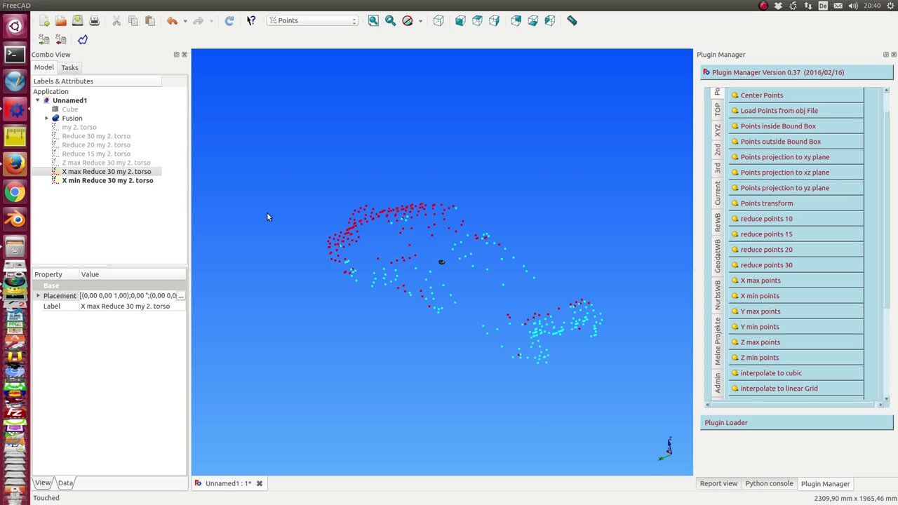
- Show the Reduce 30 and Z max clouds again and hide the X max and X min clouds
left_click(102, 137)
key("space")
left_click_drag(266, 294, 201, 246)
left_click(95, 176)
key("space")
left_click(95, 180)
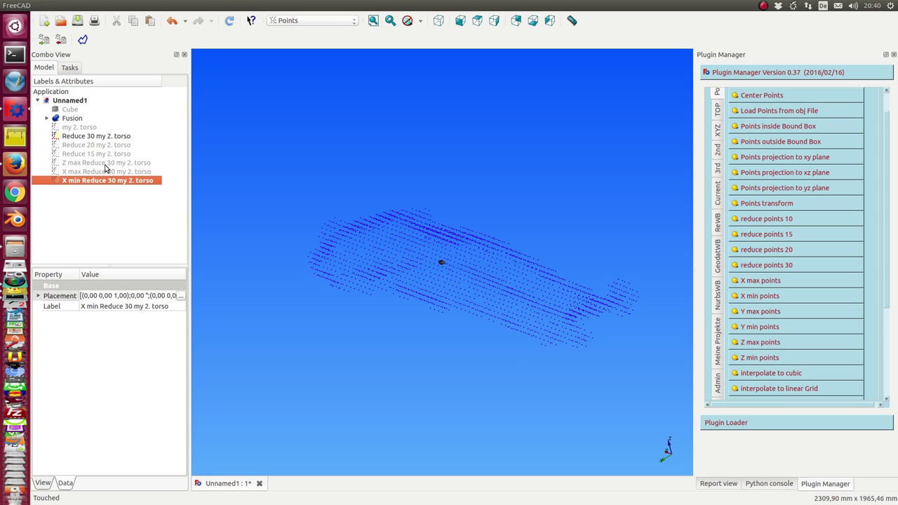
left_click_drag(362, 407, 375, 400)
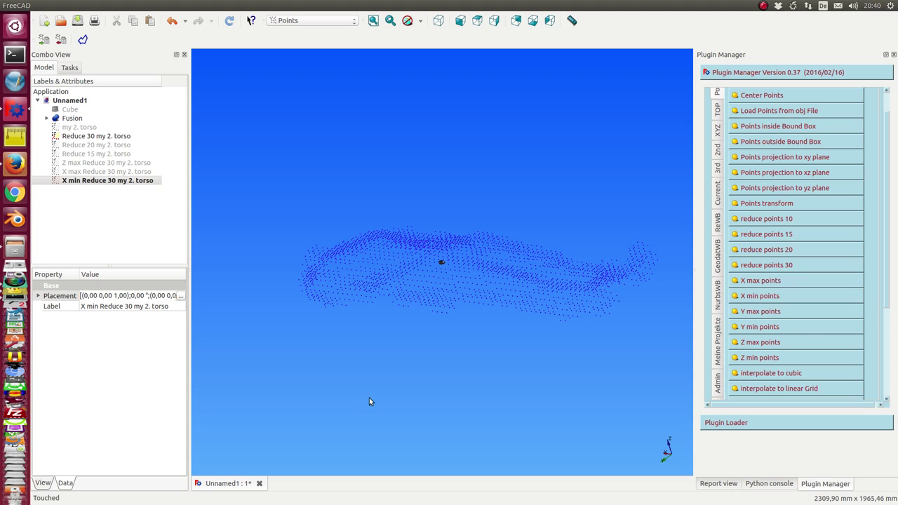
left_click_drag(619, 310, 396, 384)
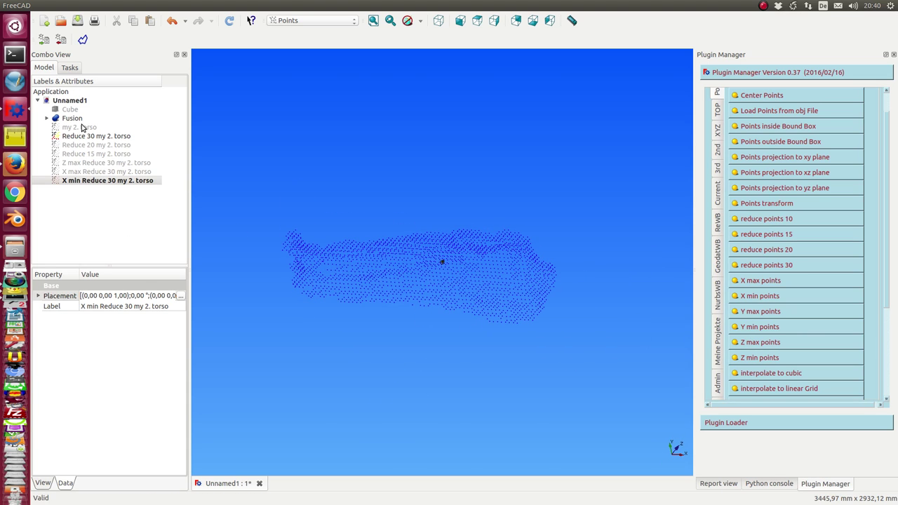
left_click(84, 162)
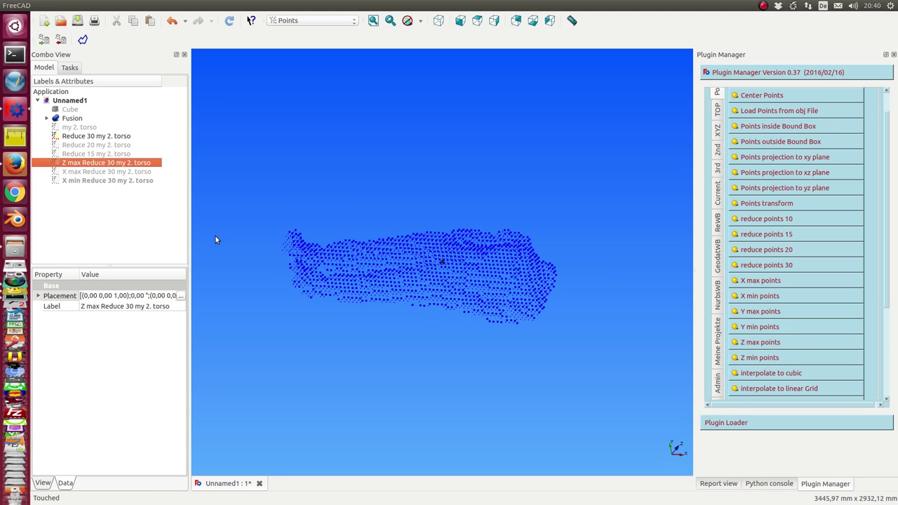
left_click_drag(481, 334, 265, 247)
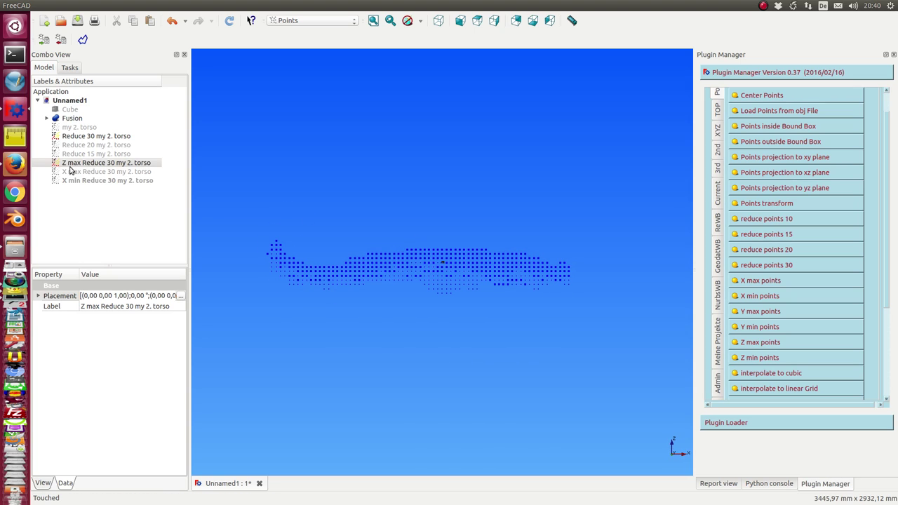
- Interpolate the Z max Reduce 30 my 2. torso cloud to a linear grid, then hide that grid
left_click(124, 164)
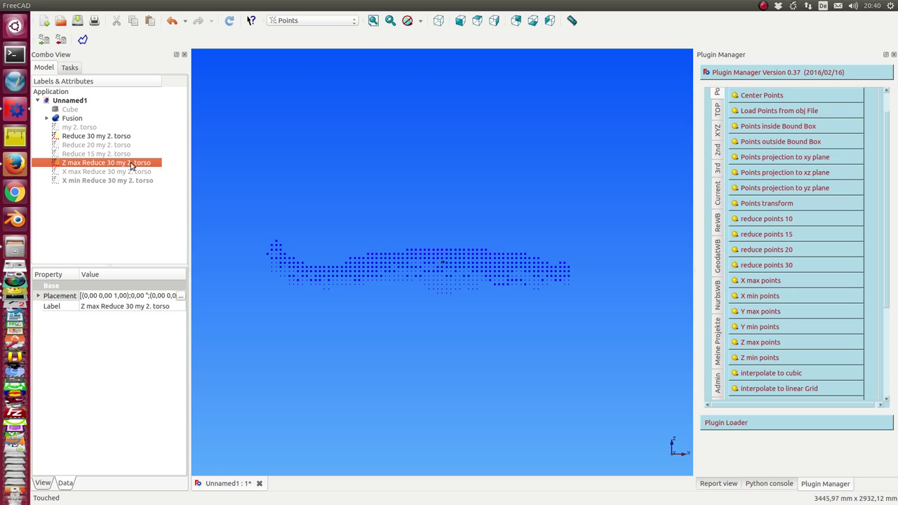
middle_click_drag(193, 175, 427, 122)
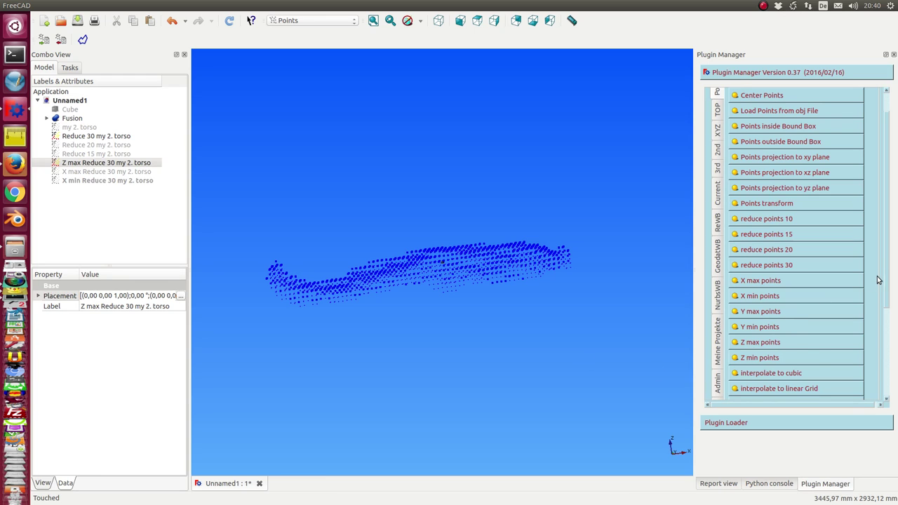
scroll(874, 281, "down", 3)
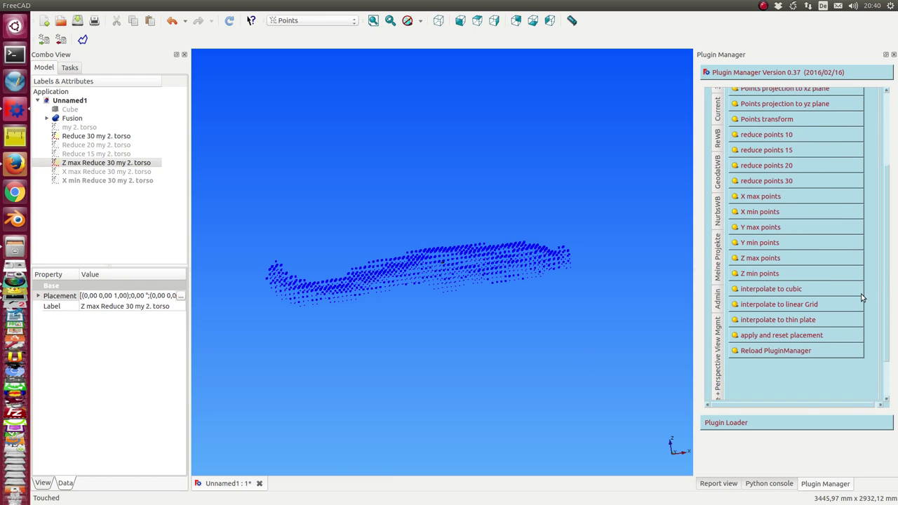
left_click(768, 306)
middle_click_drag(611, 259, 526, 267)
scroll(527, 266, "down", 2)
left_click(79, 190)
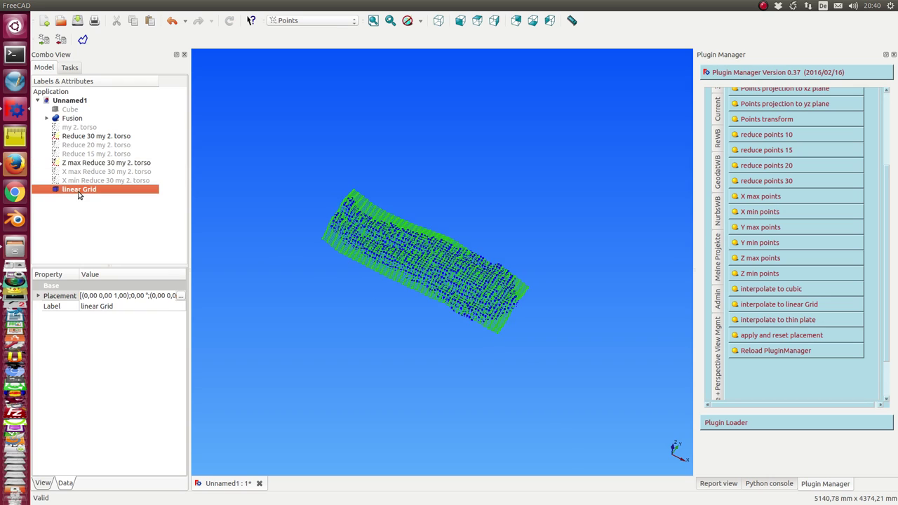
key("space")
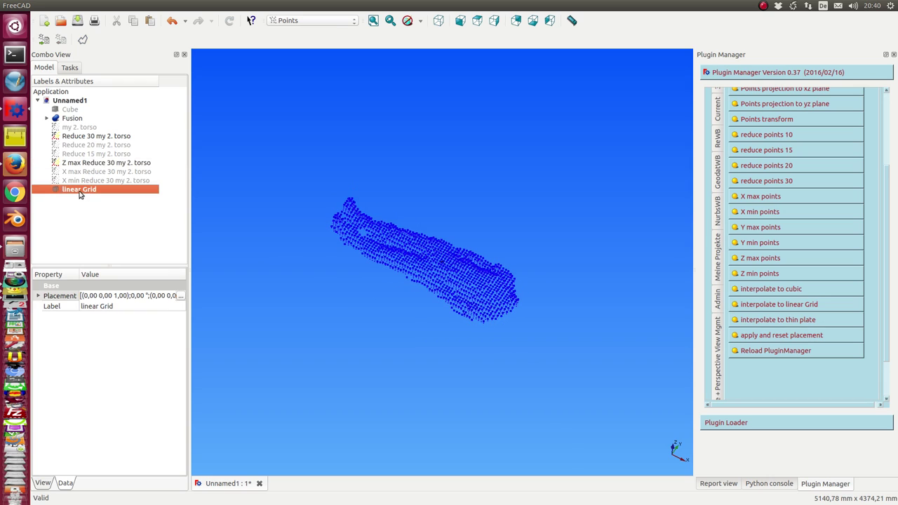
- Interpolate the Z max Reduce 30 my 2. torso cloud to a cubic grid, then hide that grid
left_click(783, 289)
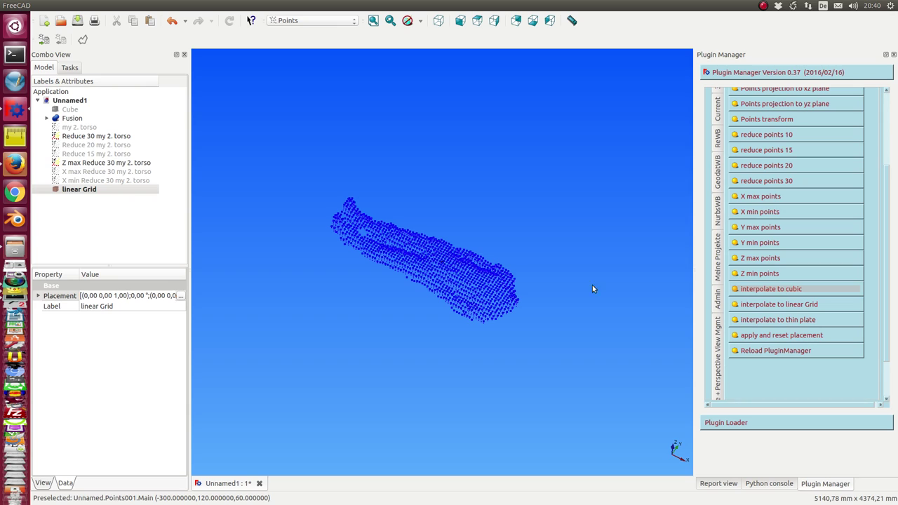
left_click(136, 163)
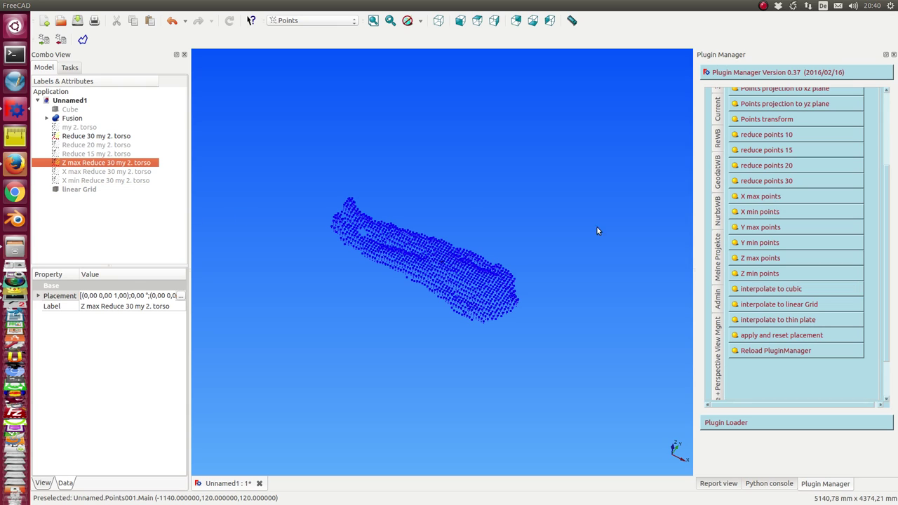
left_click(790, 292)
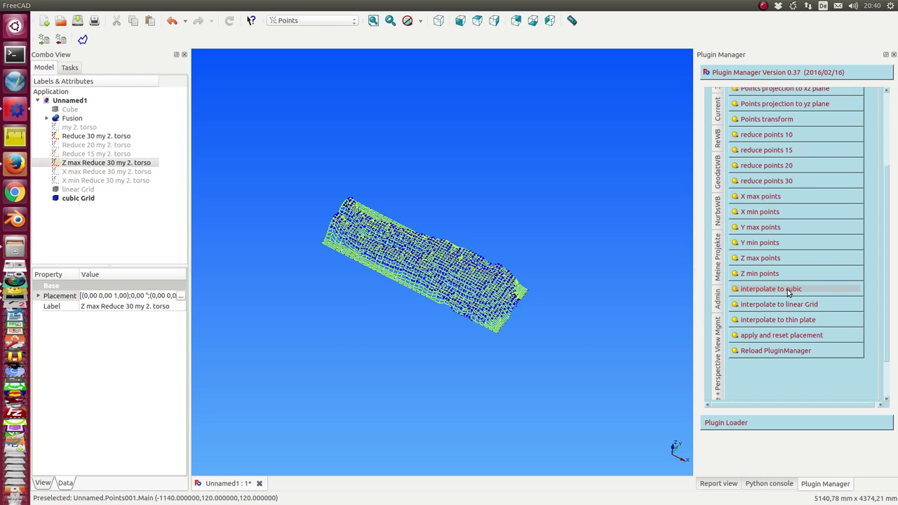
left_click(83, 199)
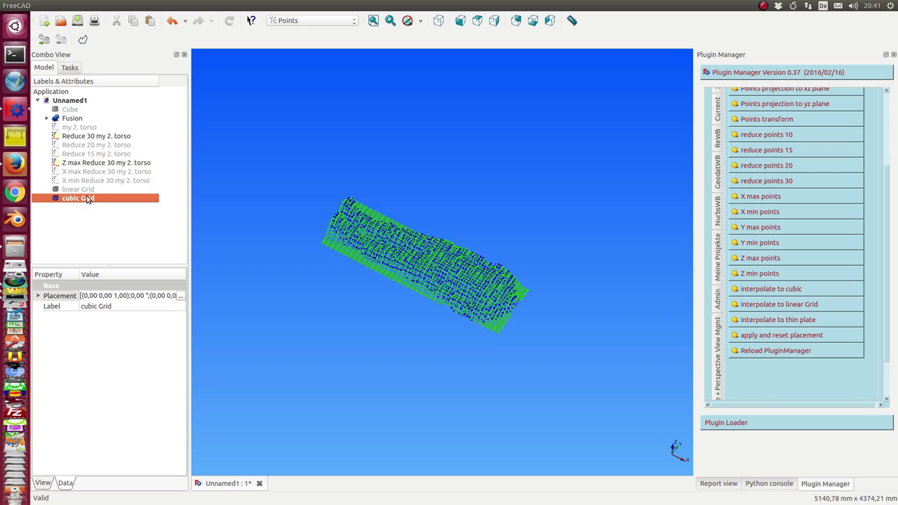
key("space")
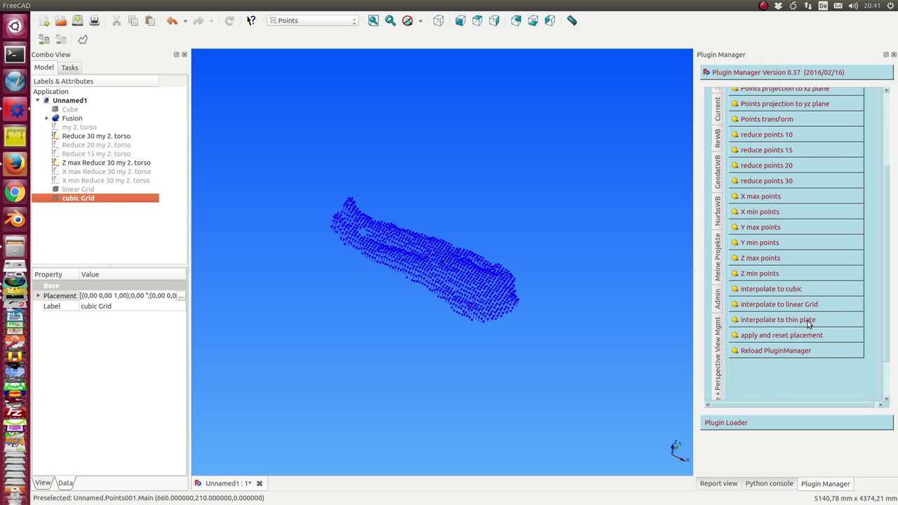
- Interpolate the Z max Reduce 30 my 2. torso cloud to a thin plate grid
left_click(141, 163)
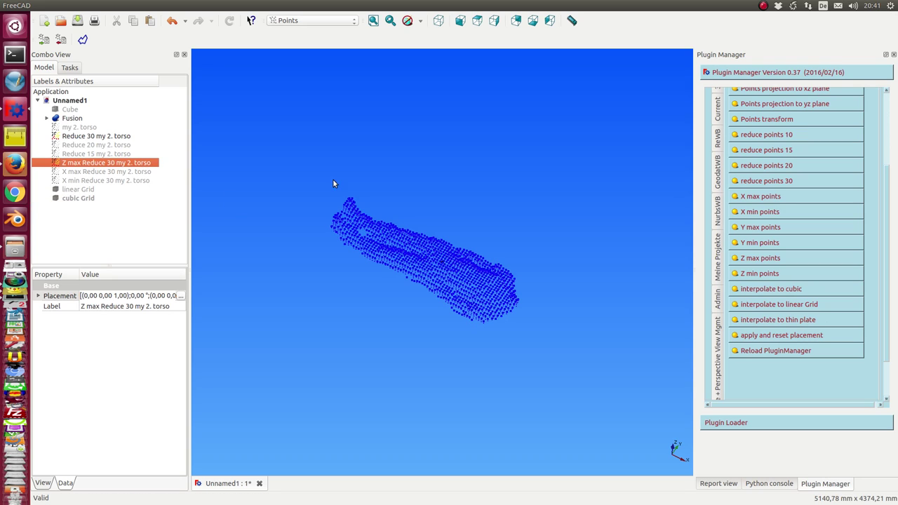
left_click(772, 321)
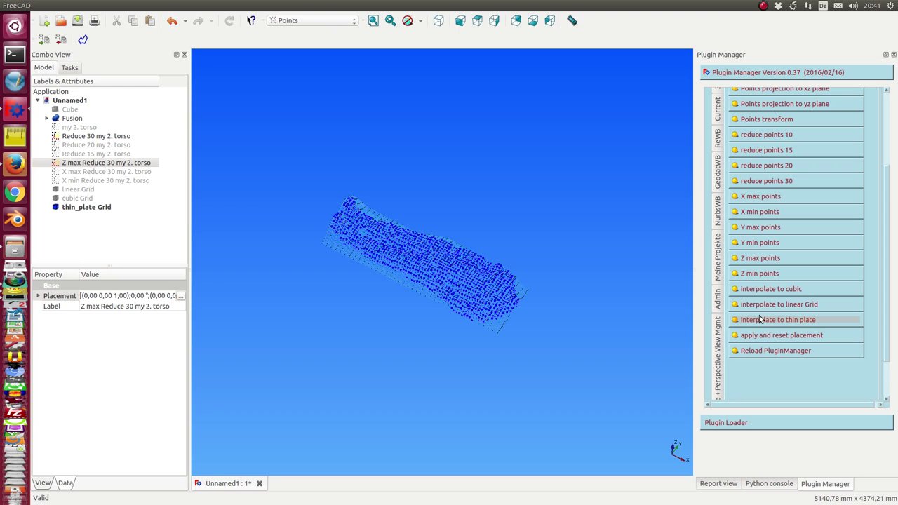
- Hide the Reduce 30 and Z max Reduce 30 my 2. torso clouds and show the cubic and linear grids again
left_click(97, 137)
left_click(105, 163)
key("space")
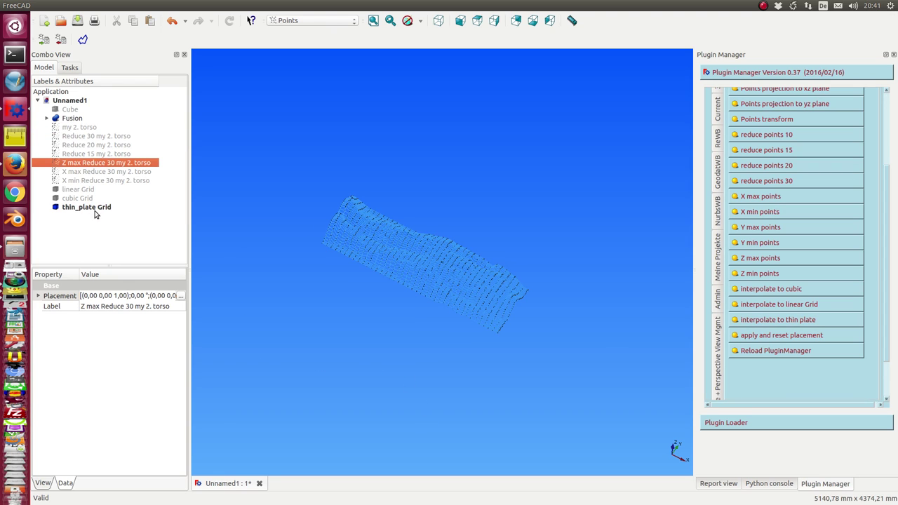
left_click(67, 200)
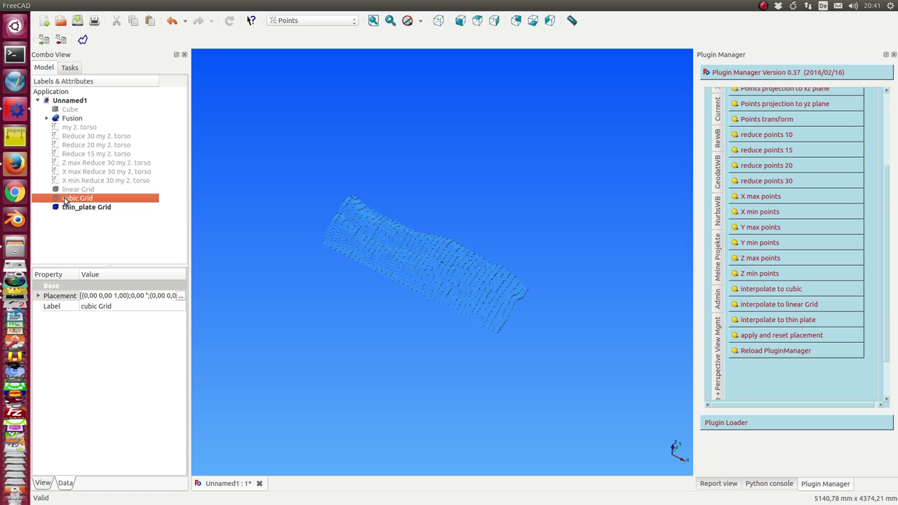
key("space")
left_click(66, 191)
key("space")
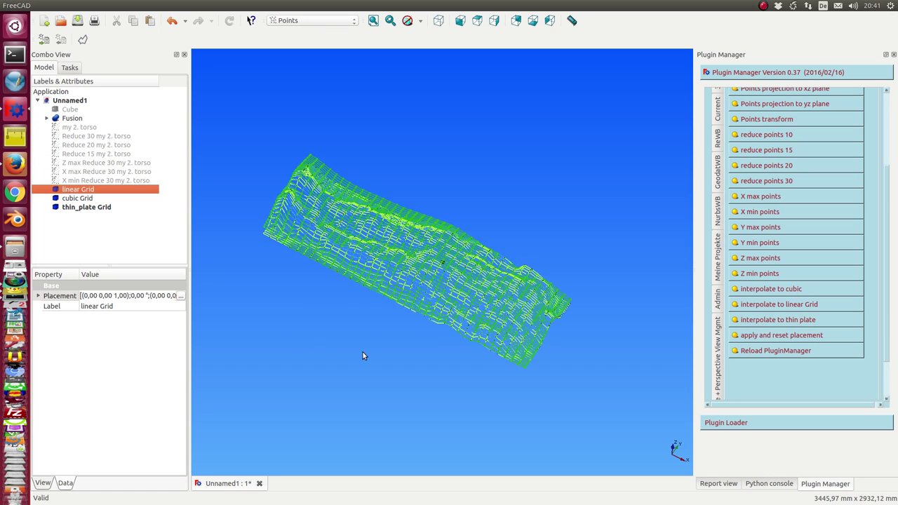
- Examine the overlaid linear, cubic and thin plate grids up close and from the side
scroll(361, 352, "up", 4)
middle_click_drag(356, 381, 238, 308)
middle_click_drag(514, 340, 412, 259)
scroll(434, 313, "up", 6)
scroll(435, 312, "up", 4)
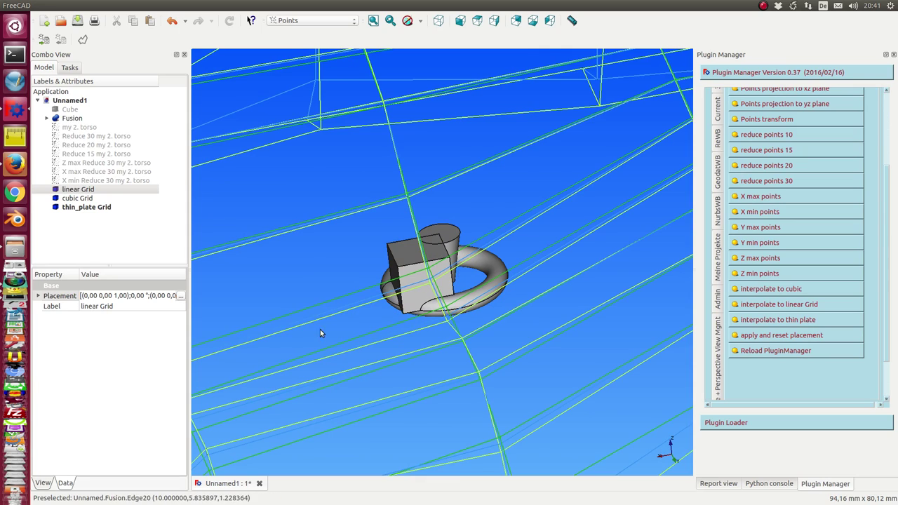
scroll(324, 325, "down", 12)
middle_click_drag(307, 316, 440, 205)
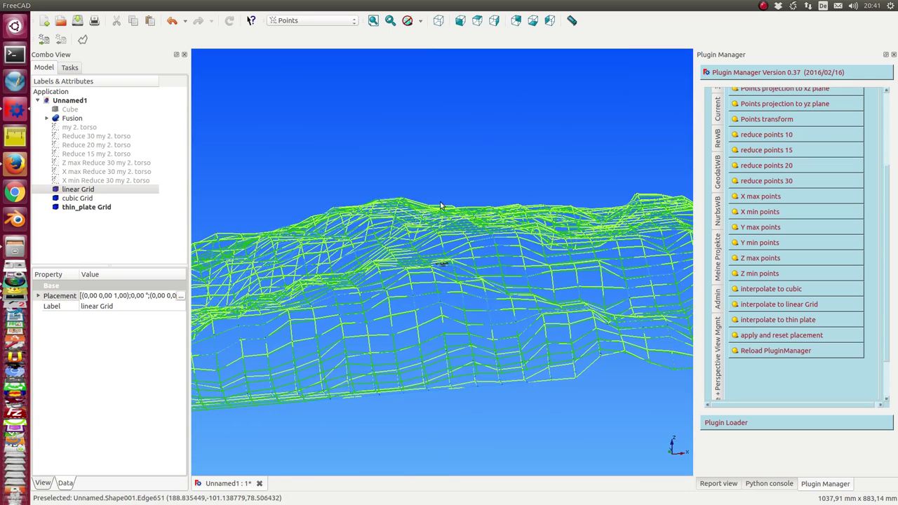
- Show the full my 2. torso cloud together with the three grids to compare them
left_click(87, 129)
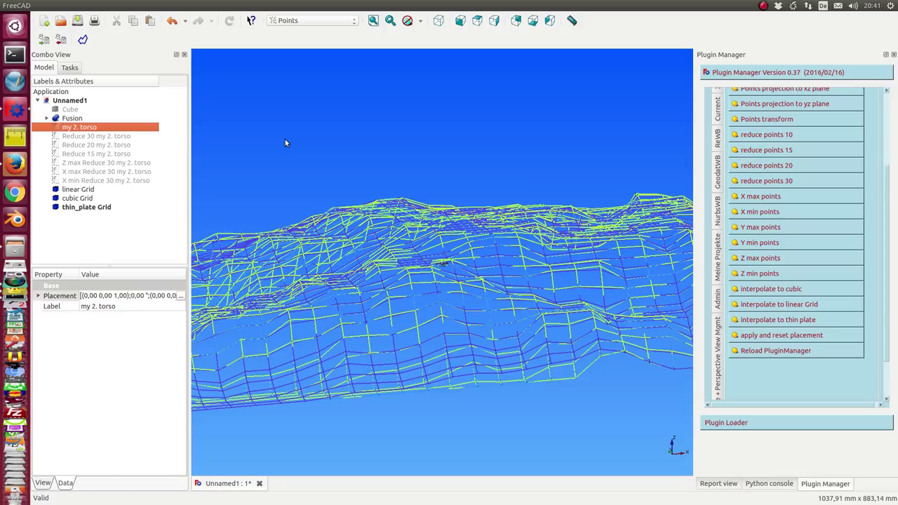
middle_click_drag(471, 145, 393, 189)
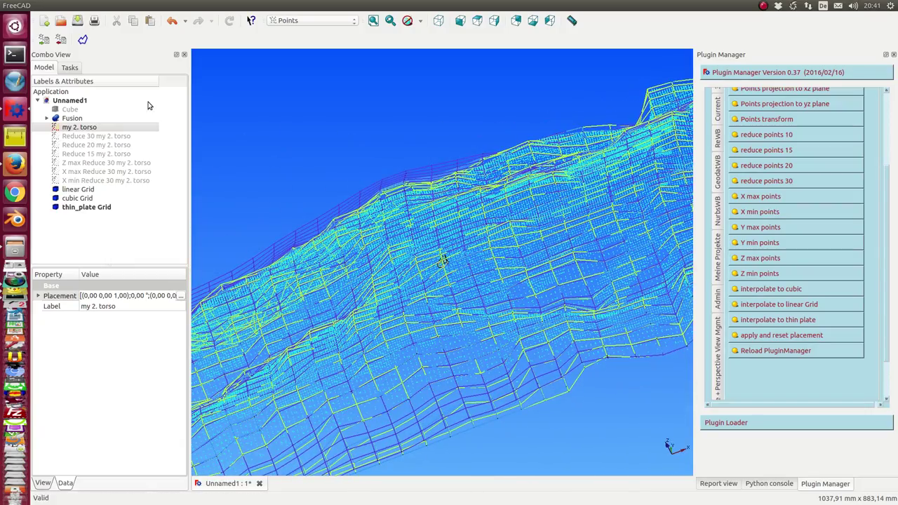
scroll(324, 136, "down", 3)
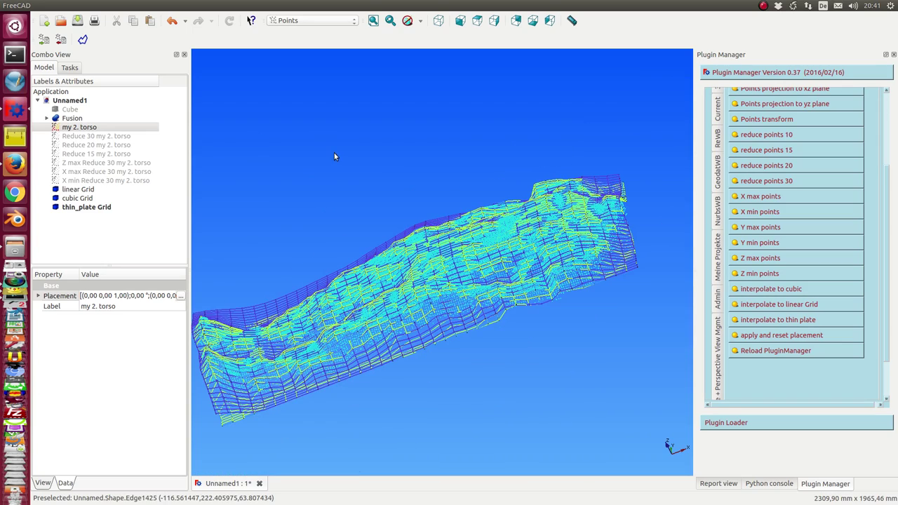
- Show the Reduce 15 my 2. torso cloud and hide the full my 2. torso cloud
left_click(108, 155)
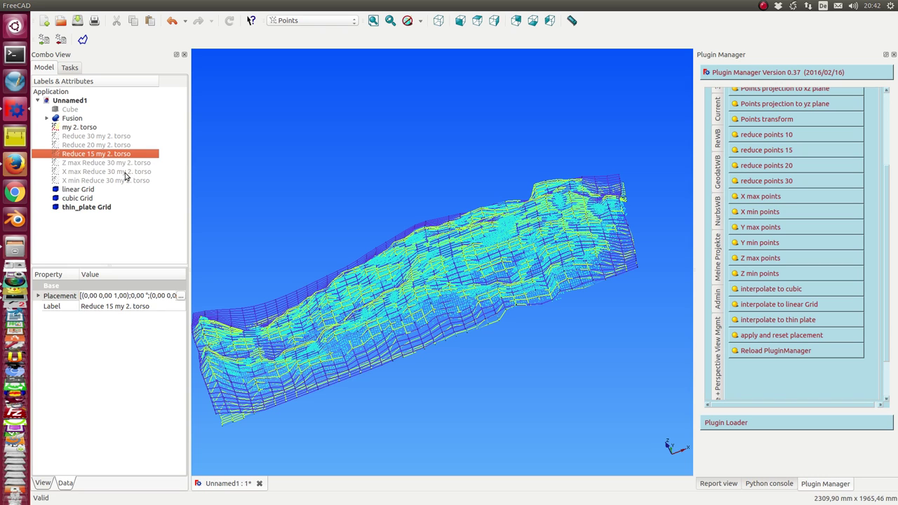
key("space")
left_click(83, 129)
key("space")
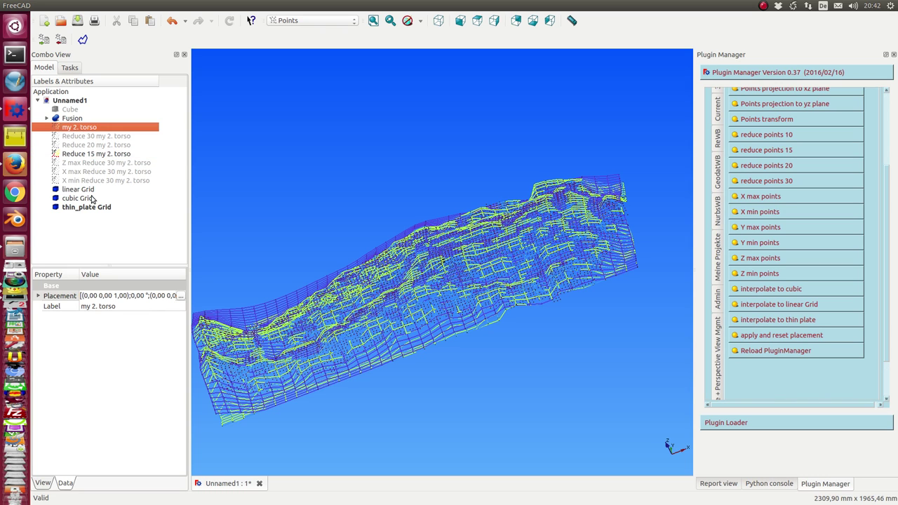
left_click(89, 191)
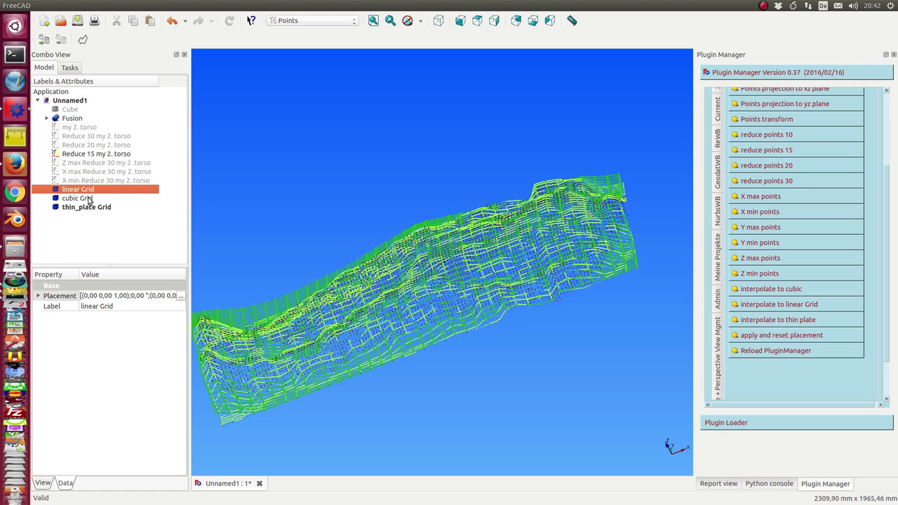
key("Delete")
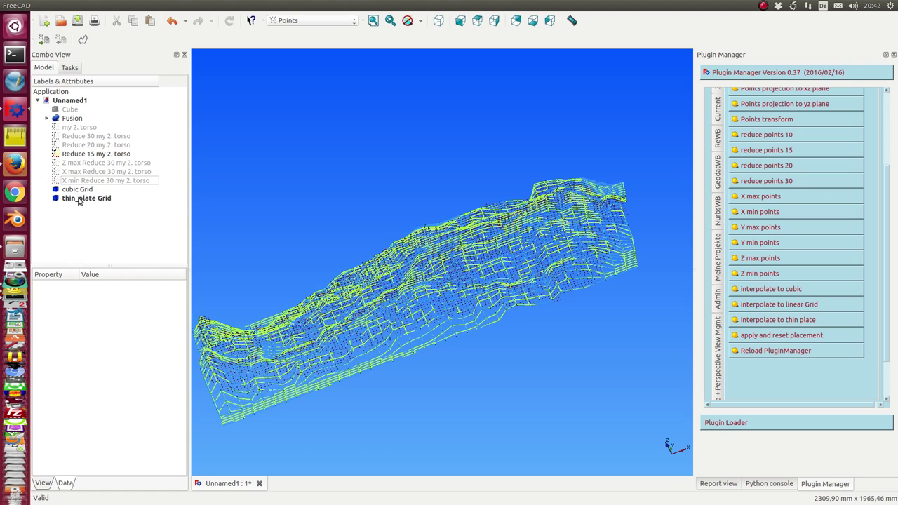
left_click(172, 20)
- Hide the thin plate, cubic and linear grids
left_click(75, 198)
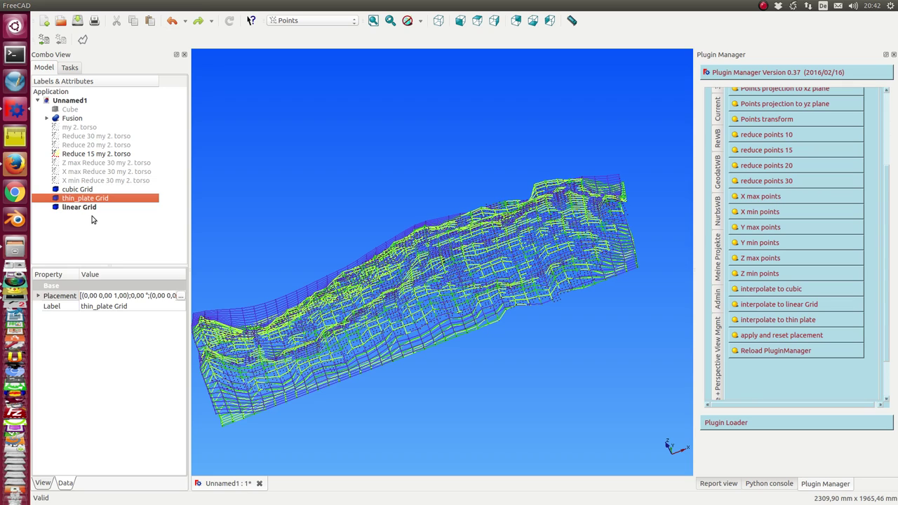
key("space")
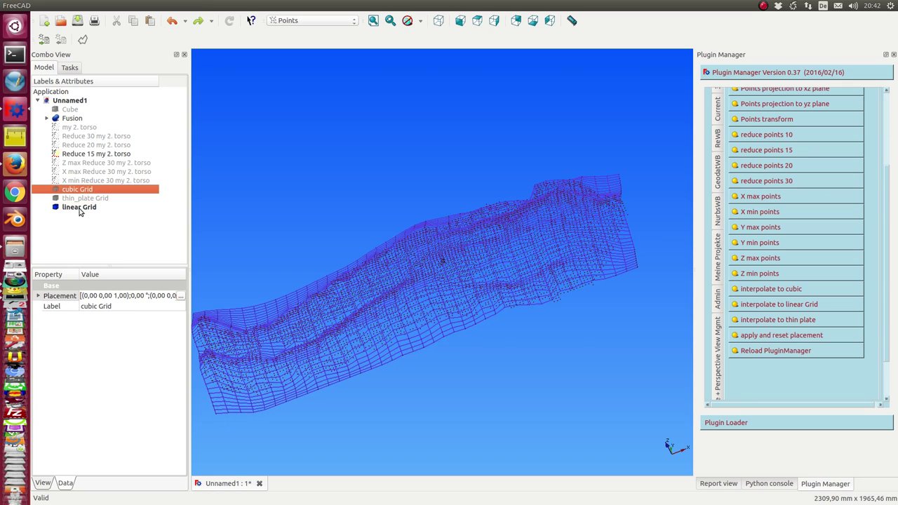
left_click(80, 208)
key("space")
- Extract the Z max points from the Reduce 15 my 2. torso cloud
middle_click_drag(380, 230, 393, 216)
left_click(82, 154)
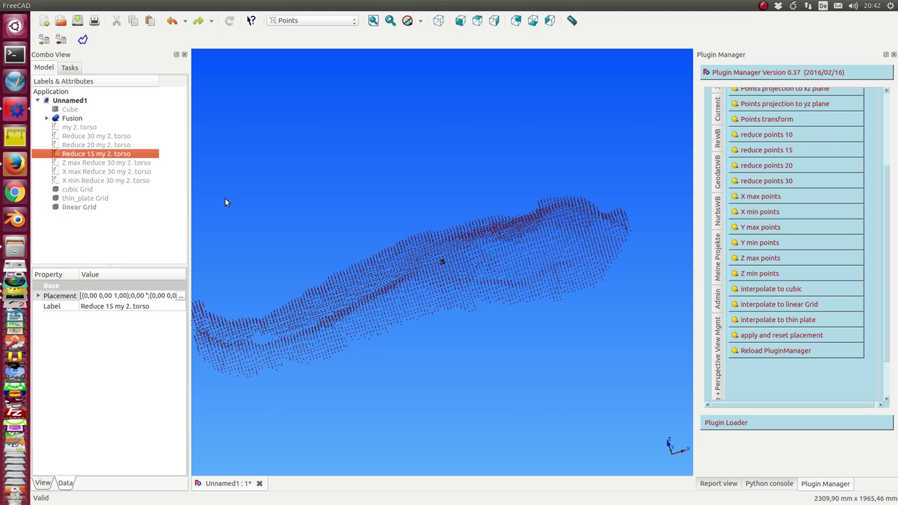
key("1")
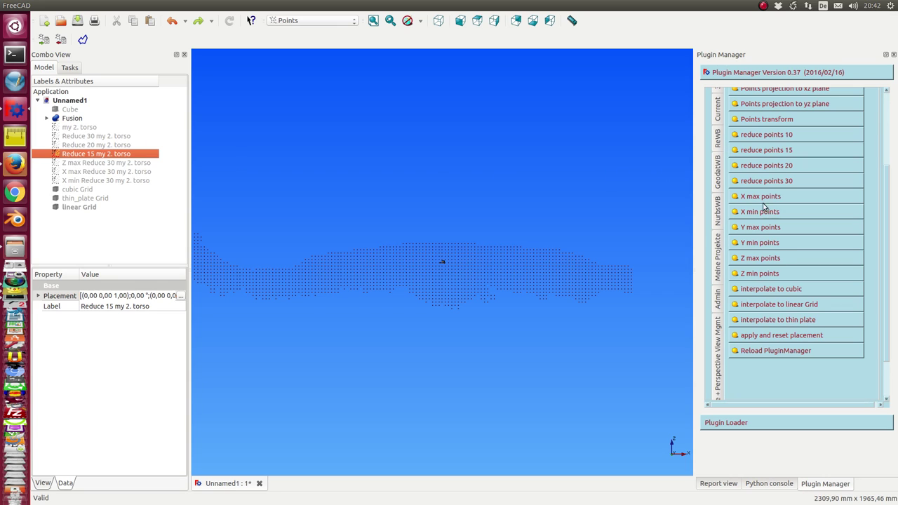
left_click(757, 260)
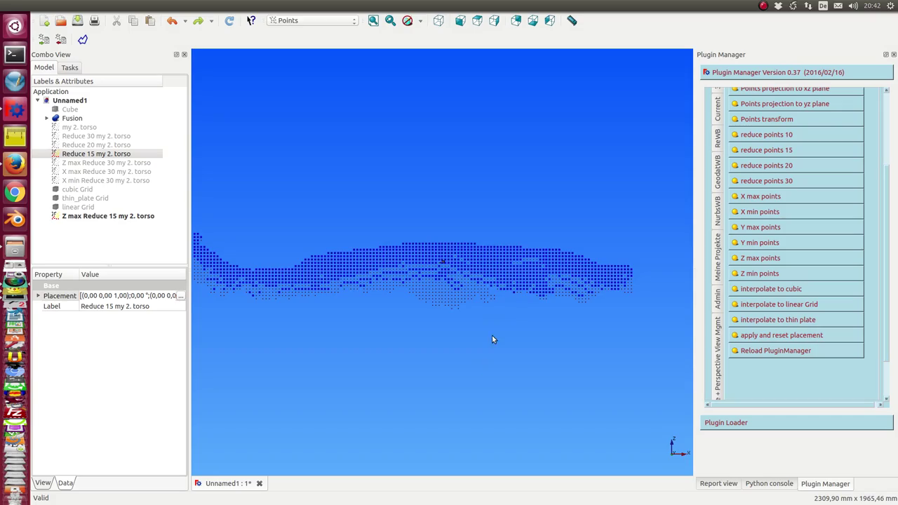
- Hide the Reduce 15 my 2. torso cloud so that only its Z max points are displayed
middle_click_drag(492, 339, 463, 379)
left_click(83, 216)
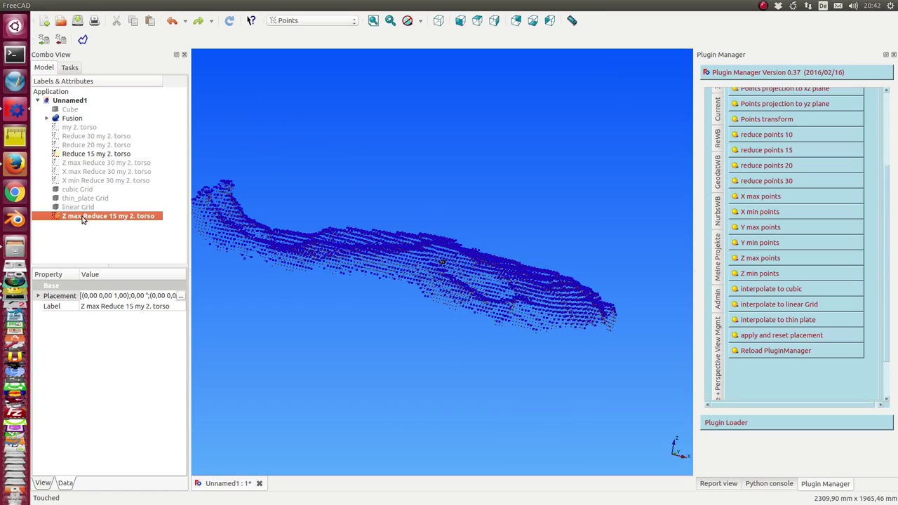
left_click(89, 155)
mouse_move(329, 270)
middle_mouse_down()
mouse_move(417, 315)
mouse_move(413, 258)
mouse_move(345, 272)
middle_mouse_up()
- Interpolate the Z max Reduce 15 my 2. torso cloud to a linear grid
left_click(86, 216)
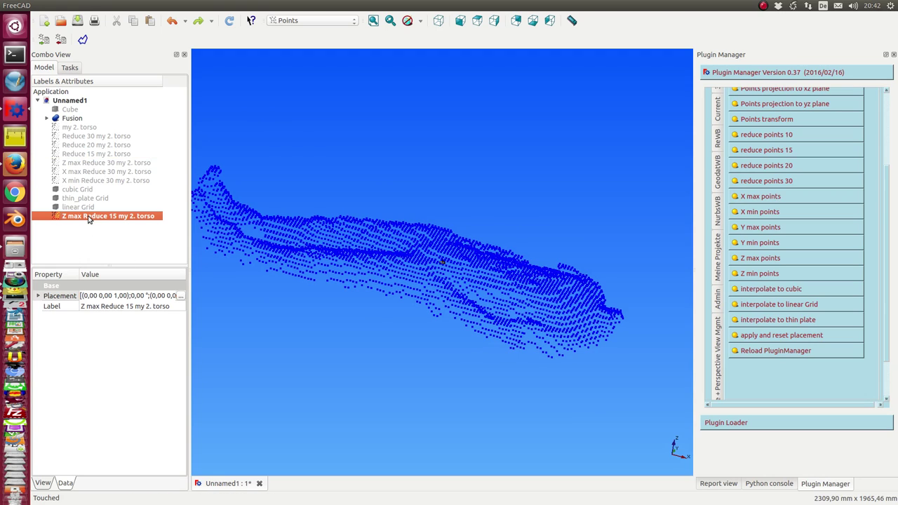
left_click(795, 306)
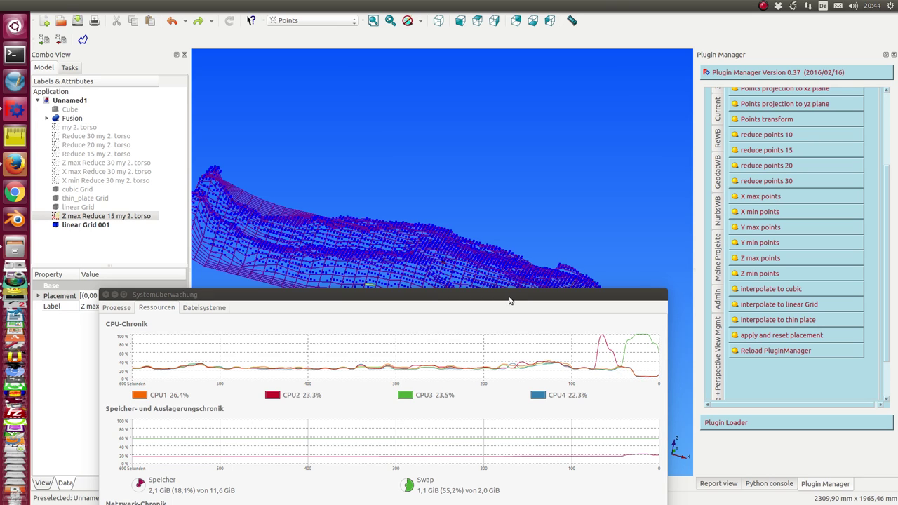
left_click_drag(509, 300, 516, 348)
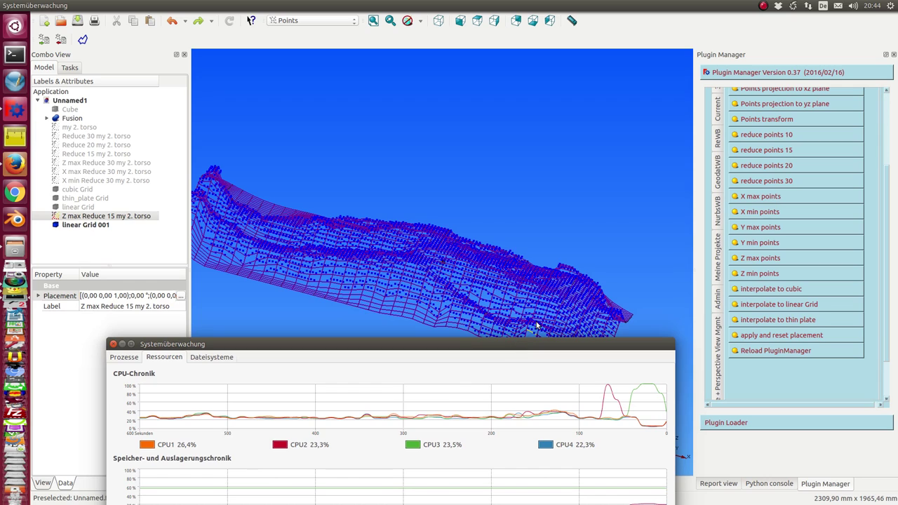
- Interpolate the Z max Reduce 15 my 2. torso cloud to a cubic grid and to a thin plate grid
left_click(775, 292)
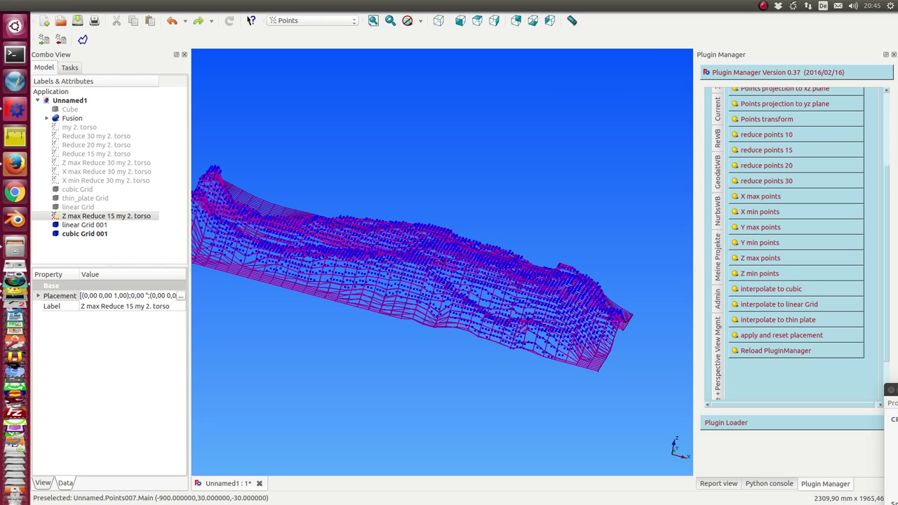
left_click(74, 234)
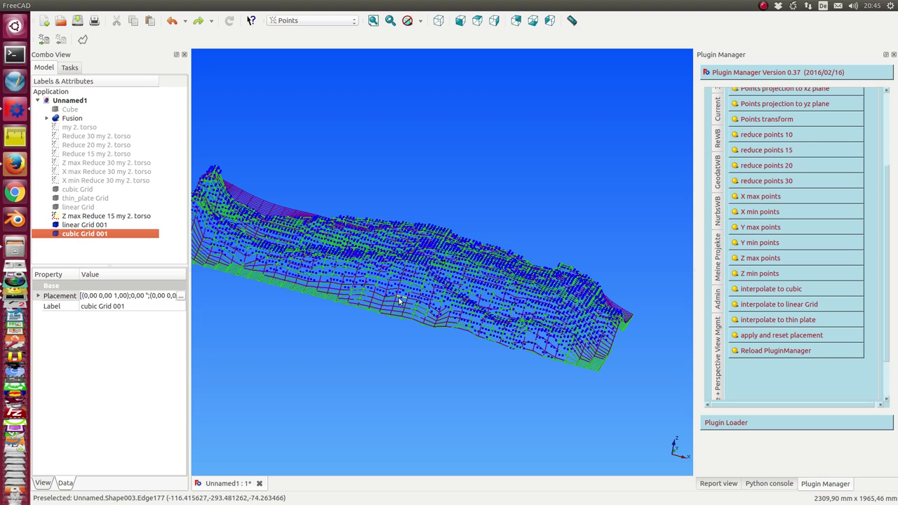
left_click(82, 216)
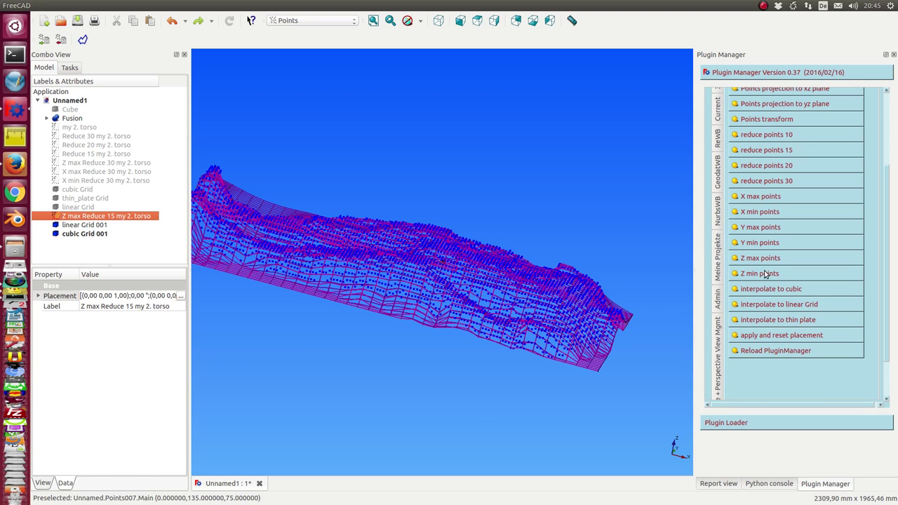
left_click(784, 322)
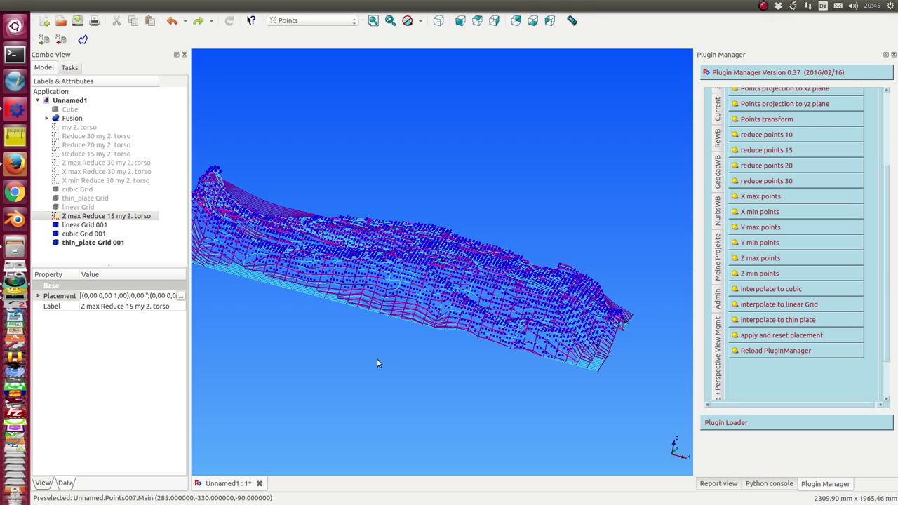
middle_click_drag(377, 361, 404, 388)
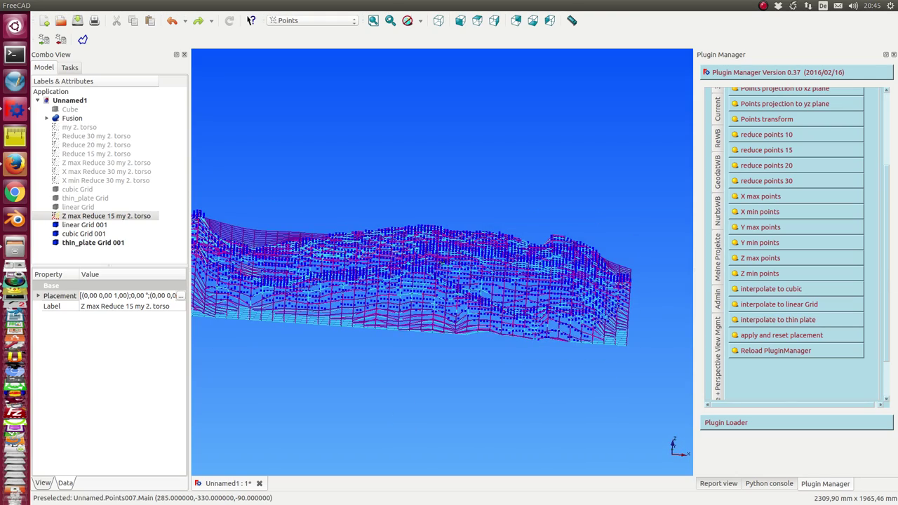
- Check the CPU and memory history of the interpolations in the system monitor, and move its window out of the way
left_click_drag(831, 365, 256, 208)
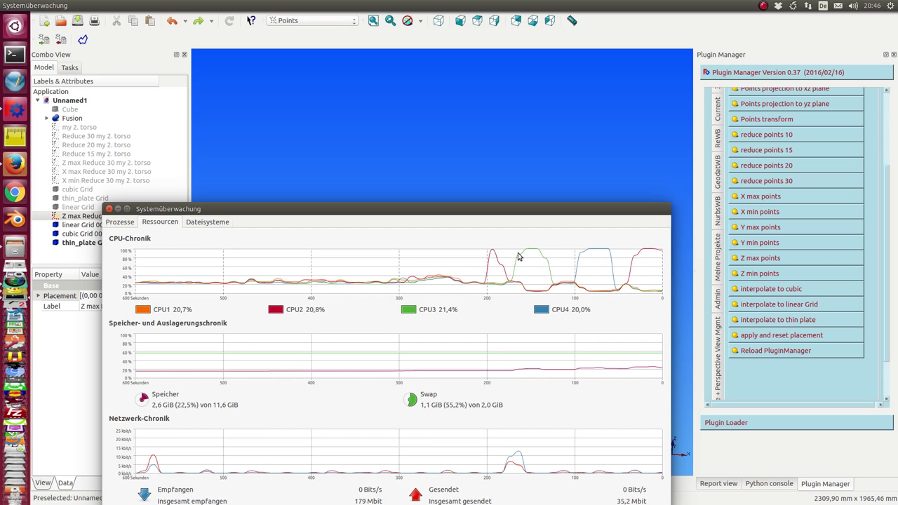
left_click_drag(519, 211, 516, 292)
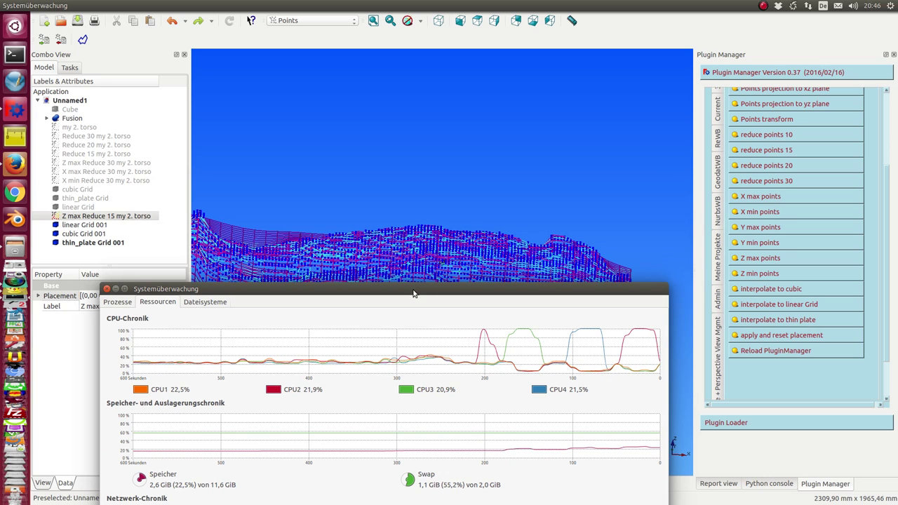
left_click_drag(415, 294, 412, 148)
left_click_drag(252, 144, 897, 178)
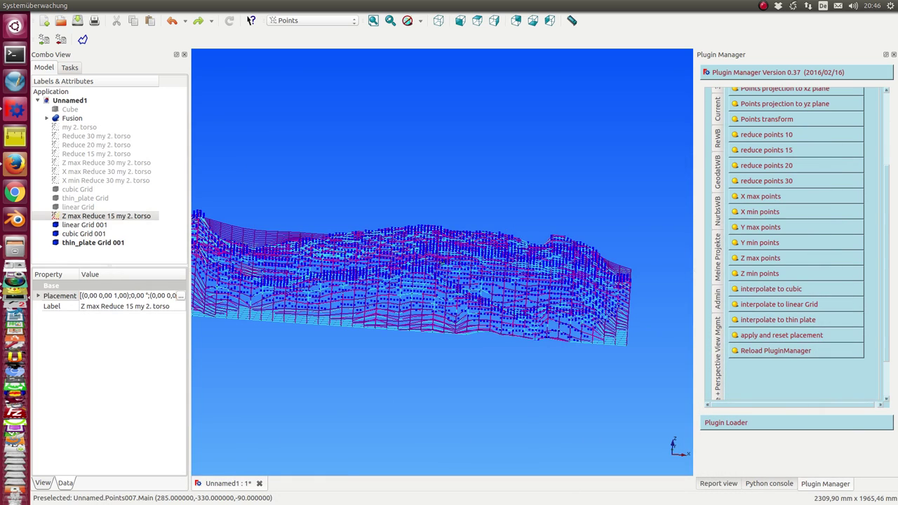
- Hide the Z max Reduce 15 my 2. torso cloud and inspect its three grids from above and up close
left_click(90, 218)
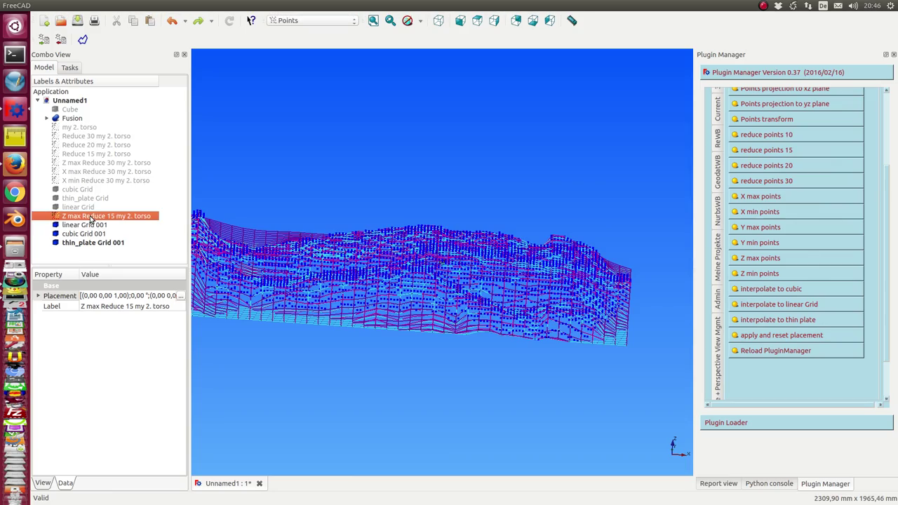
middle_click_drag(280, 175, 359, 222)
scroll(359, 218, "up", 2)
key("2")
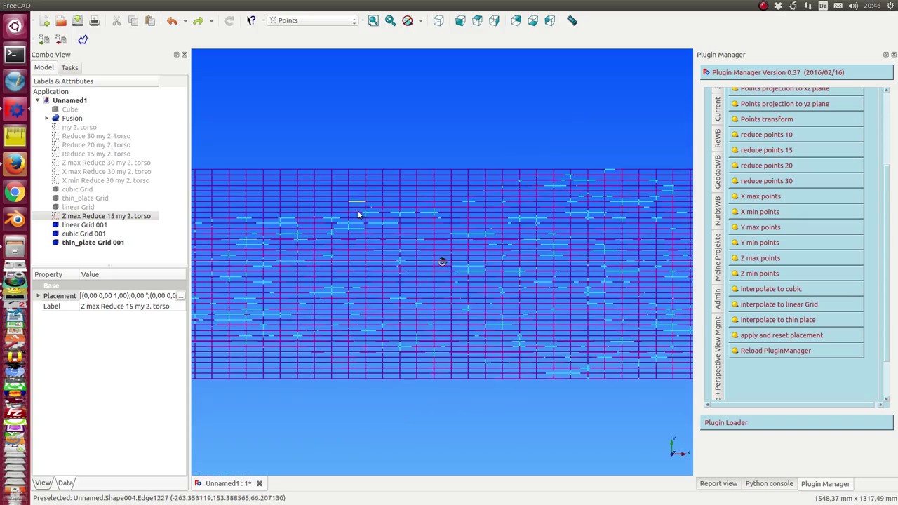
middle_click_drag(443, 447, 431, 348)
scroll(433, 356, "up", 6)
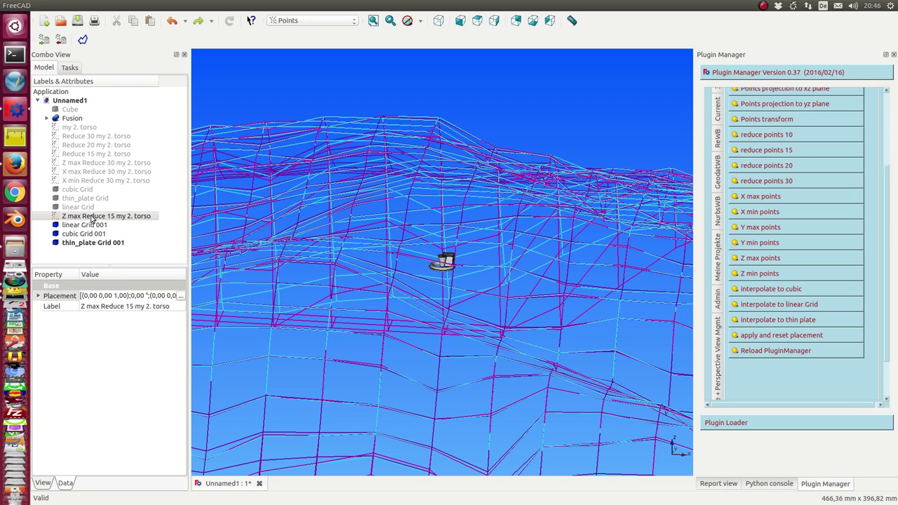
- Show the cubic, thin plate and linear grids of the Reduce 30 cloud alongside the three Reduce 15 grids
left_click(87, 190)
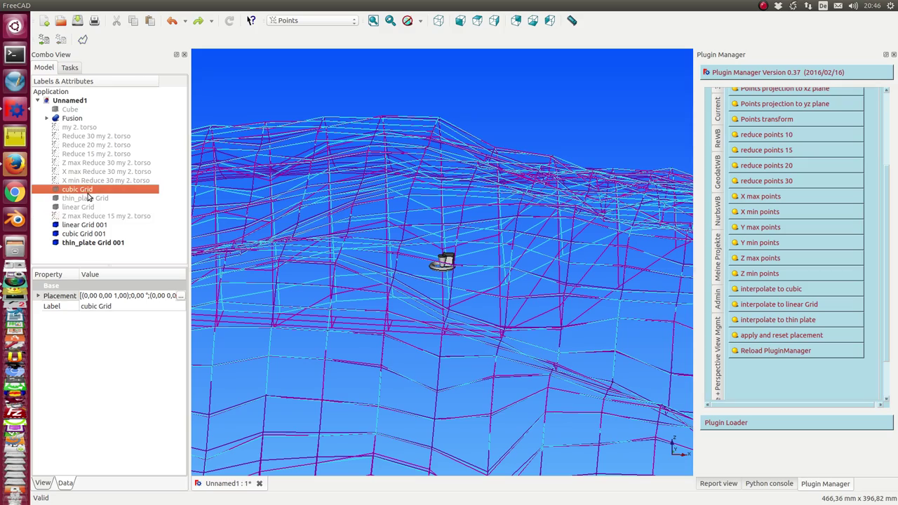
key("space")
left_click(84, 198)
key("space")
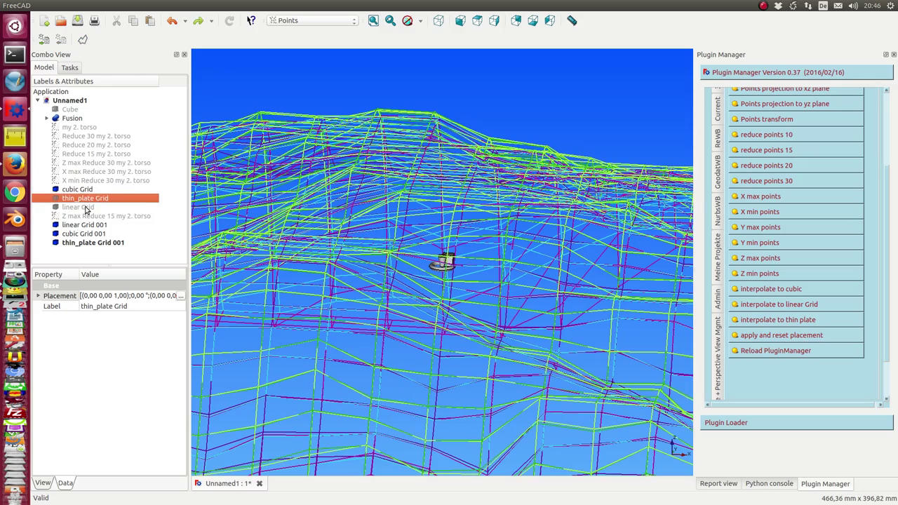
left_click(84, 207)
key("space")
scroll(295, 95, "down", 6)
middle_click_drag(293, 102, 343, 143)
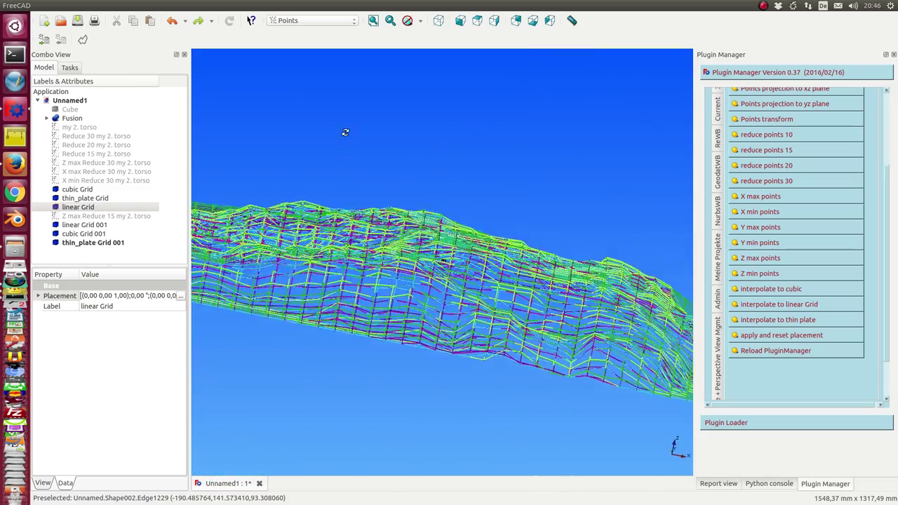
- Compare the six overlaid grids from the side and up close around the small fused solid, examining how their lines deviate
middle_click_drag(345, 132, 264, 168)
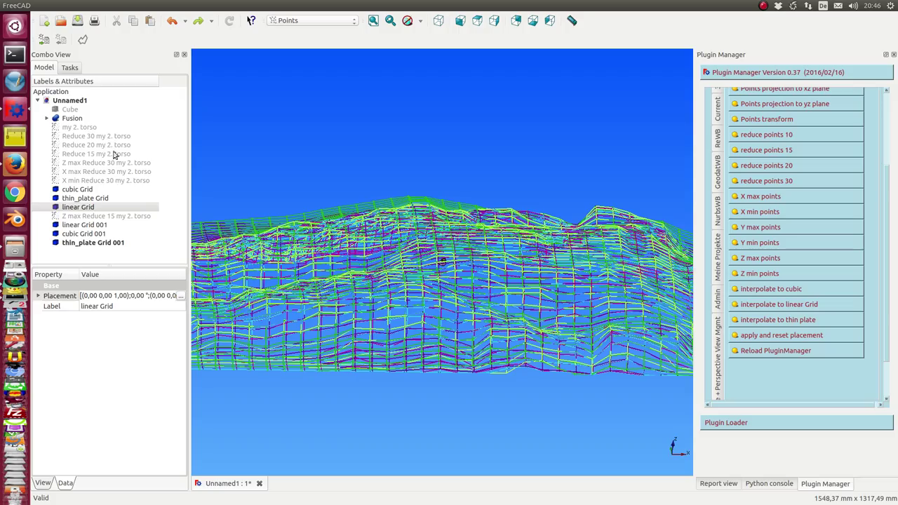
middle_click_drag(218, 159, 337, 184)
middle_click_drag(491, 430, 502, 404)
scroll(503, 404, "up", 6)
scroll(503, 406, "up", 4)
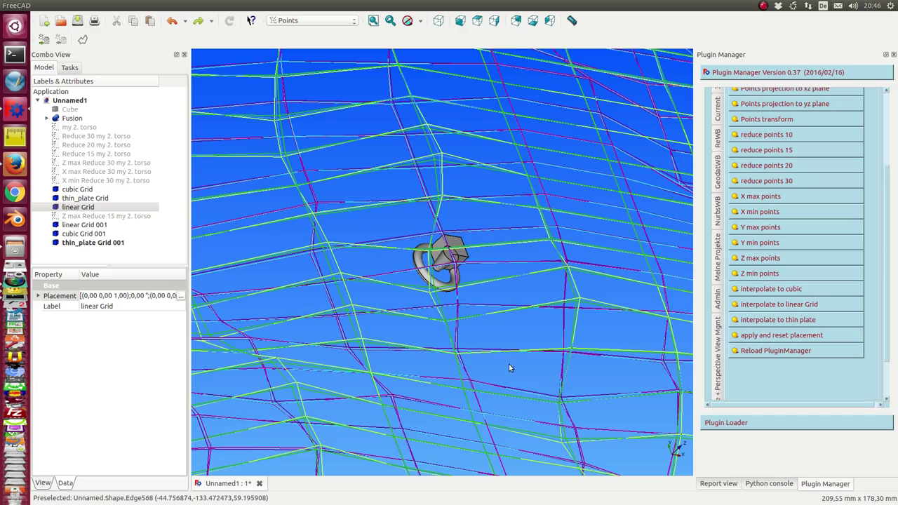
middle_click_drag(492, 313, 442, 303)
scroll(454, 331, "up", 2)
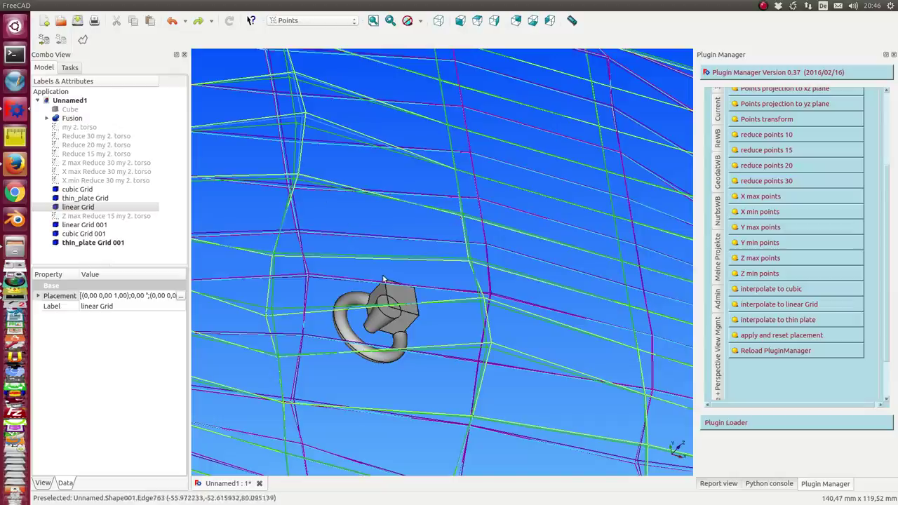
- Examine the overlaid Reduce 15 and Reduce 30 grids from the opposite side, close up and as a whole torso surface
scroll(383, 279, "down", 7)
middle_click_drag(426, 269, 505, 308)
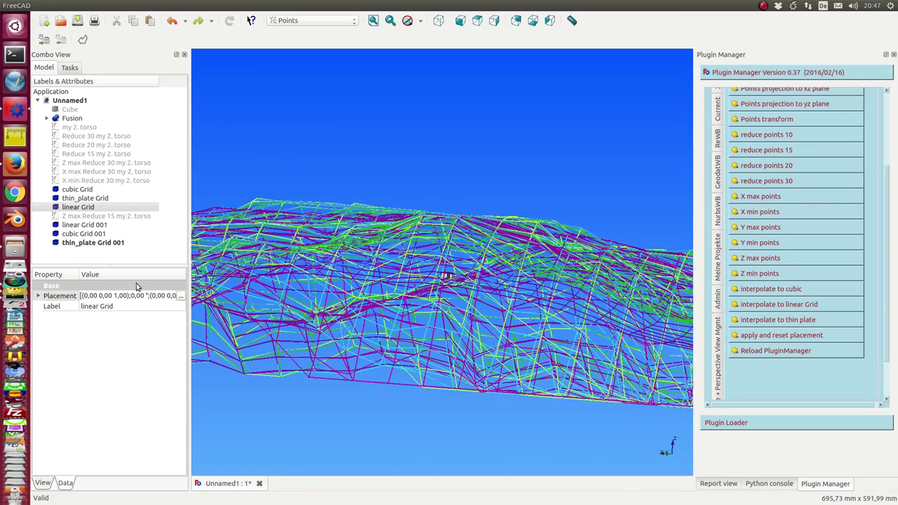
scroll(347, 343, "up", 2)
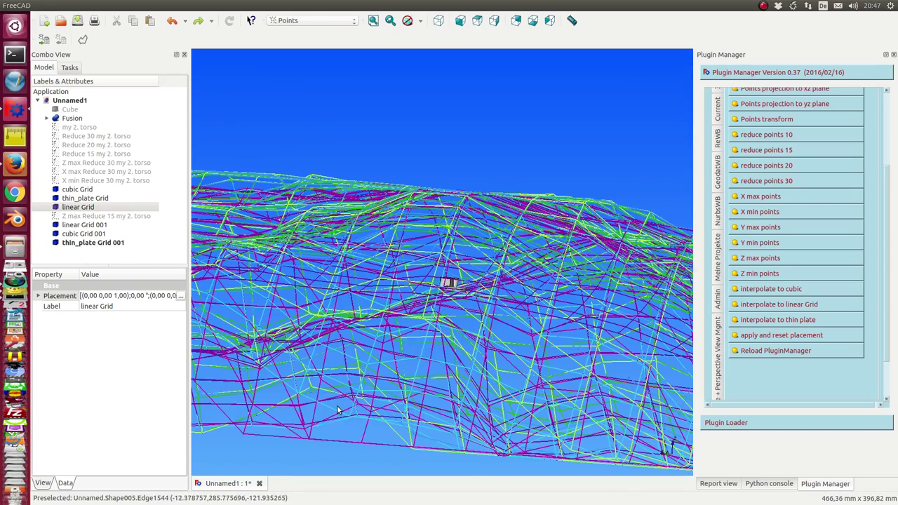
scroll(337, 410, "up", 6)
middle_click_drag(348, 391, 368, 434)
scroll(367, 411, "down", 6)
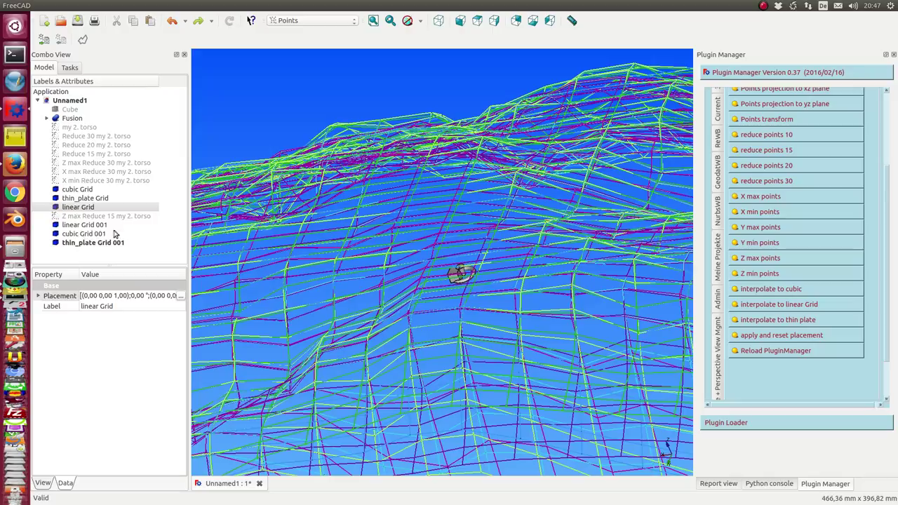
scroll(349, 143, "down", 4)
middle_click_drag(350, 143, 553, 193)
scroll(553, 193, "down", 4)
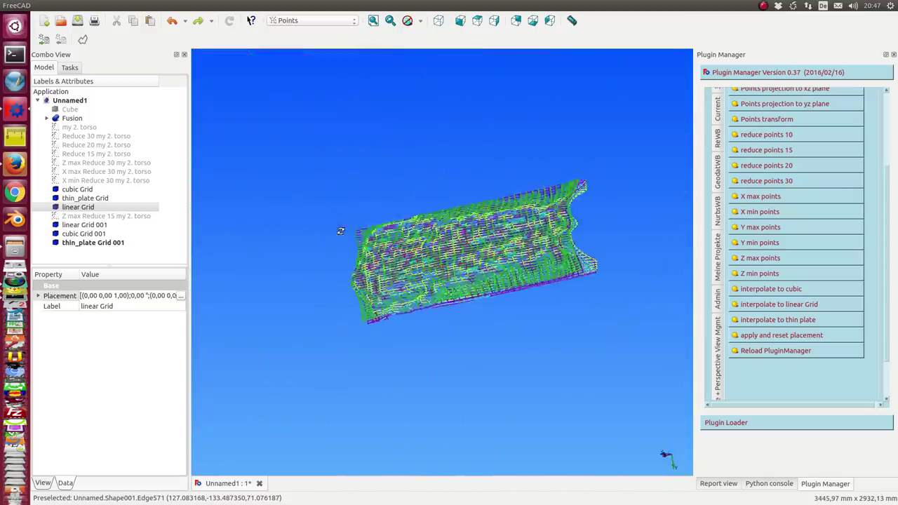